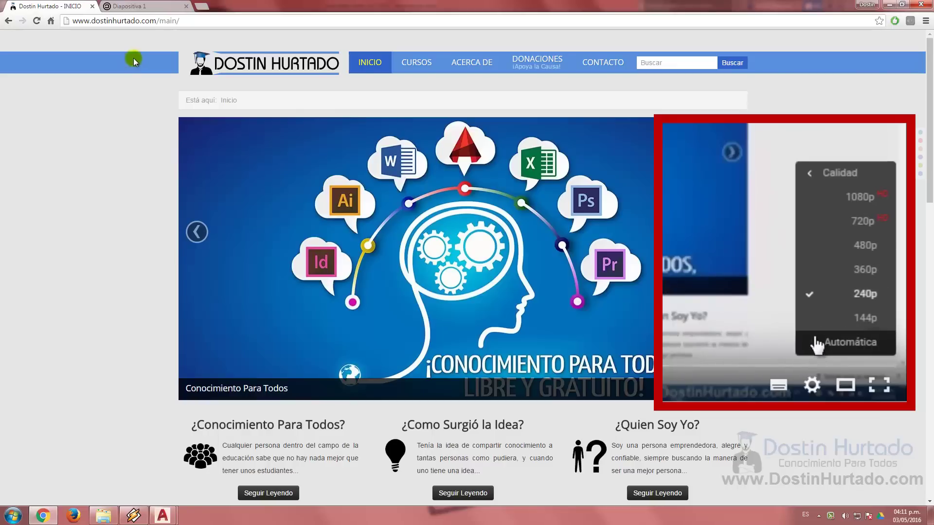
# Switch Chrome to the autocad_cap6.pdf tab showing the ARRAY page with its hexagon pattern
pyautogui.click(145, 6)
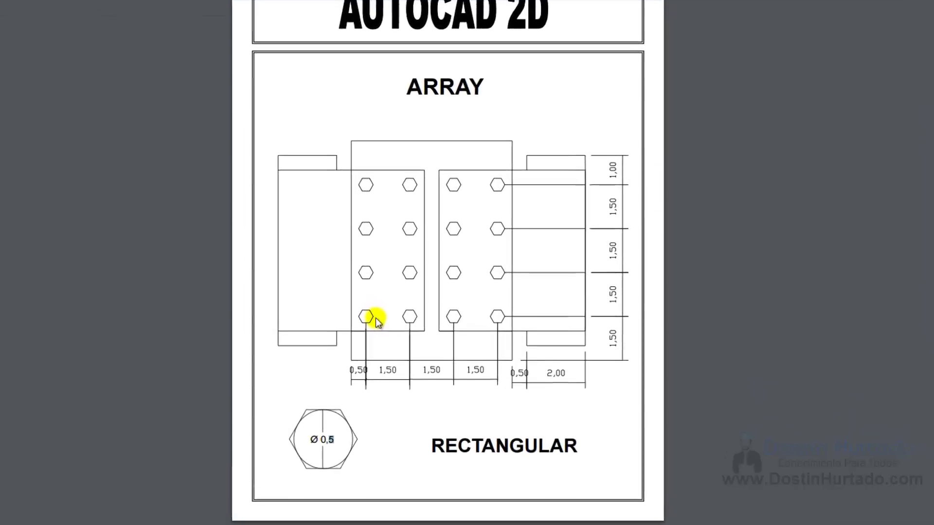
# Review the ARRAY and gear reference pages, then pan around rectangular.dwg's plate outline
pyautogui.moveTo(420, 468); pyautogui.dragTo(583, 468)
pyautogui.scroll(-3, 574, 469)
pyautogui.scroll(-7, 535, 438)
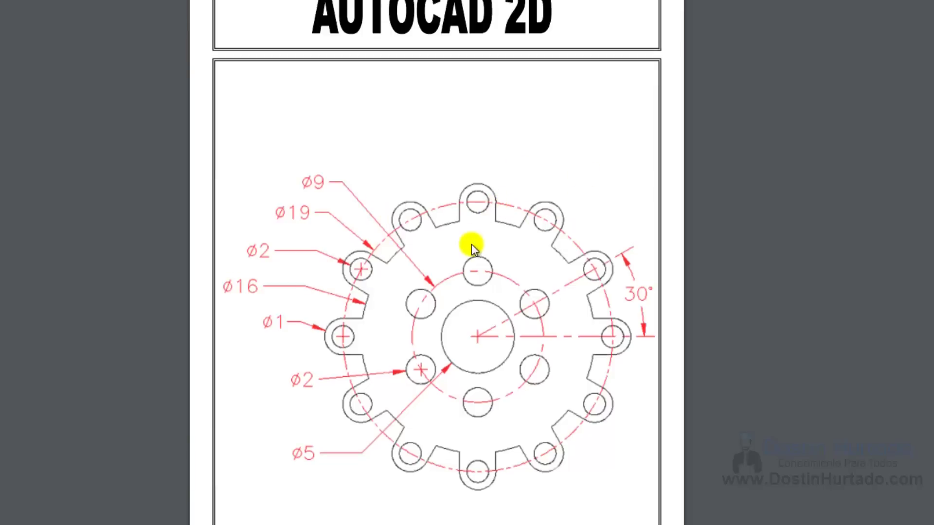
pyautogui.scroll(5, 472, 246)
pyautogui.scroll(5, 472, 246)
pyautogui.scroll(3, 472, 246)
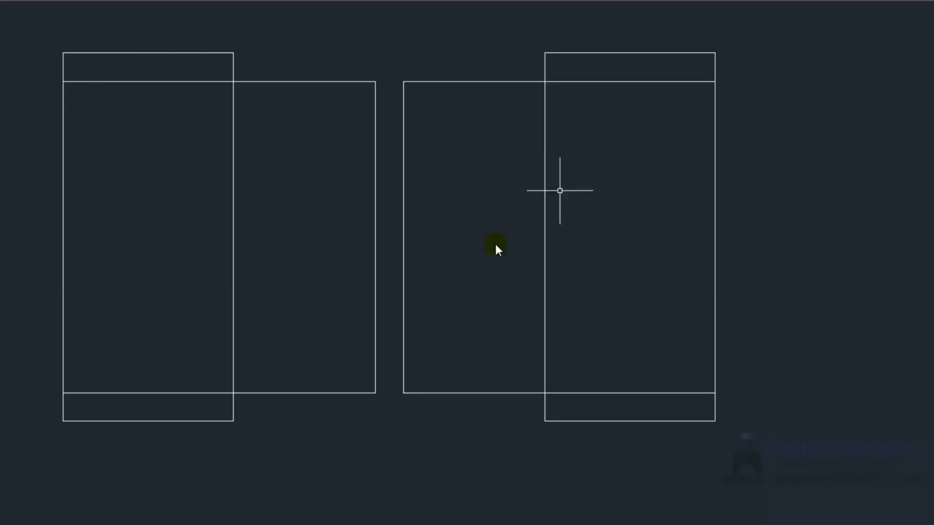
pyautogui.moveTo(495, 244); pyautogui.dragTo(496, 281, button='middle')
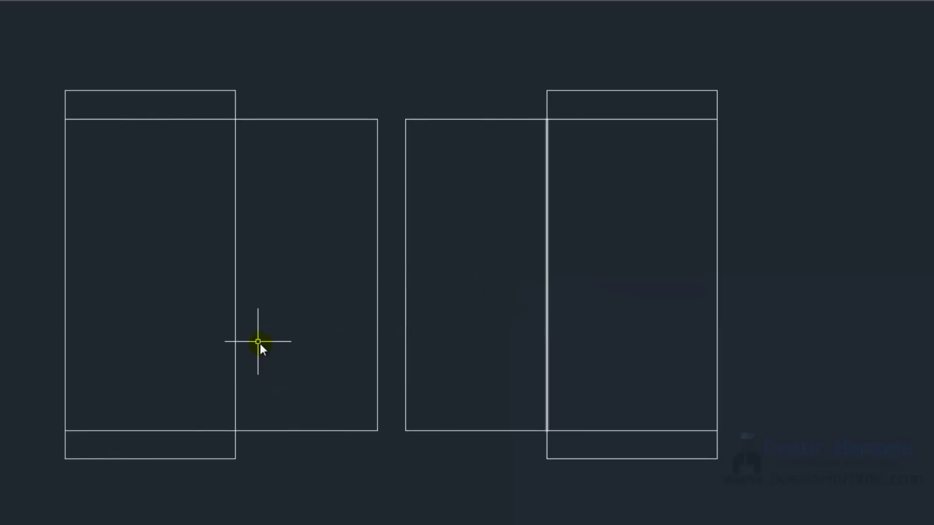
pyautogui.moveTo(273, 354); pyautogui.dragTo(295, 336, button='middle')
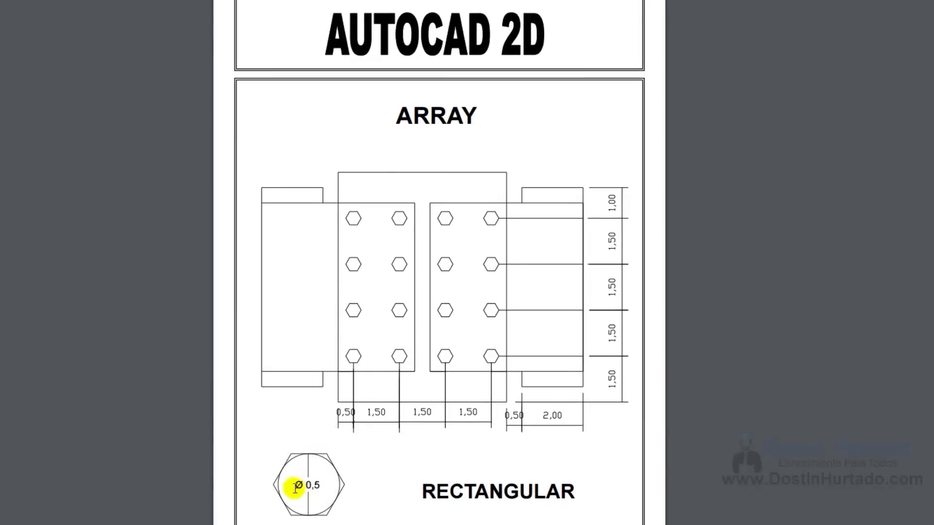
pyautogui.scroll(-3, 305, 463)
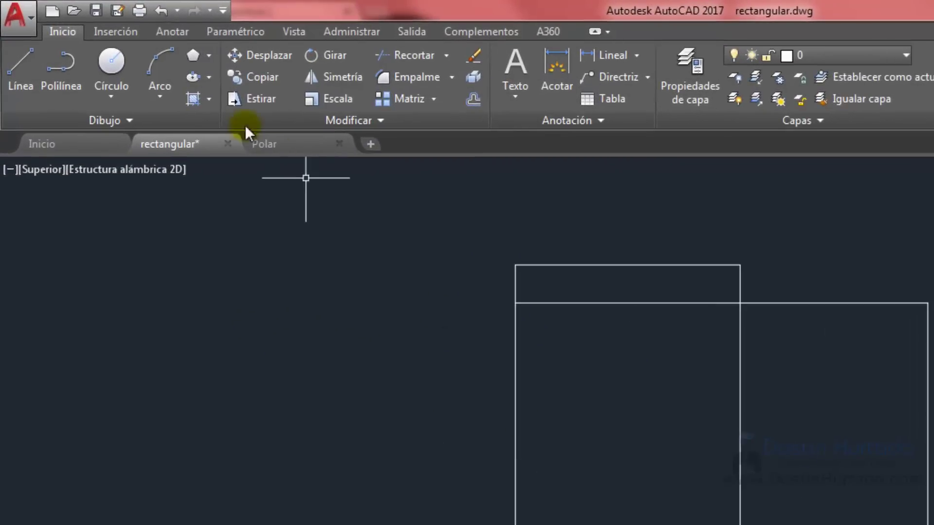
# Start the Polygon command (PG) and set its number of sides
pyautogui.click(145, 41)
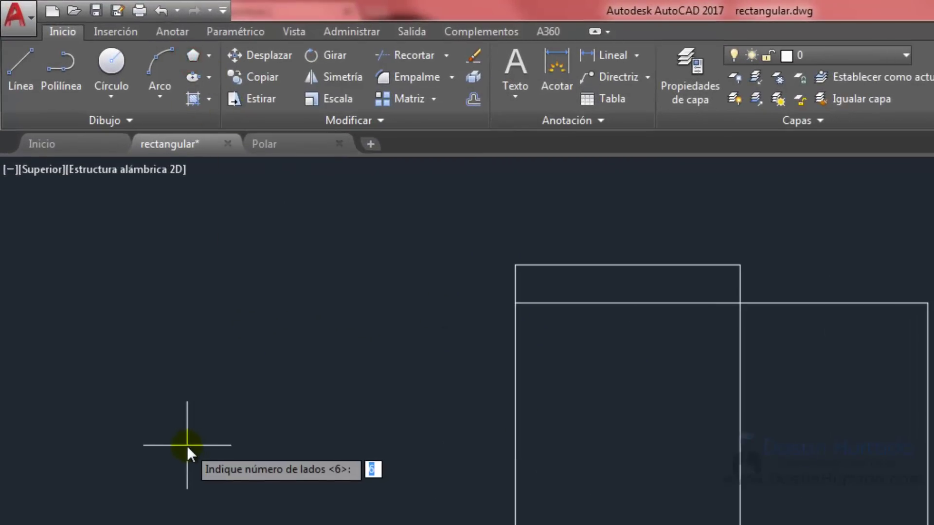
pyautogui.press('Escape')
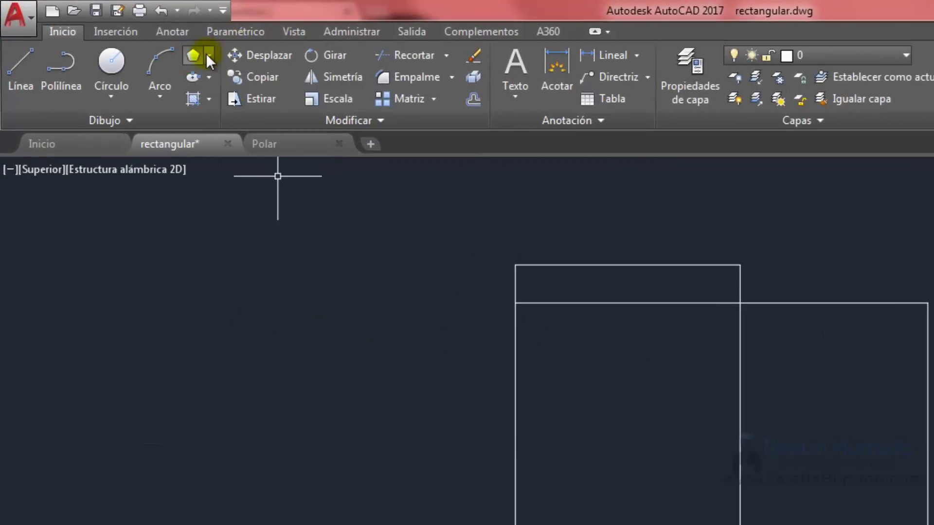
pyautogui.click(208, 55)
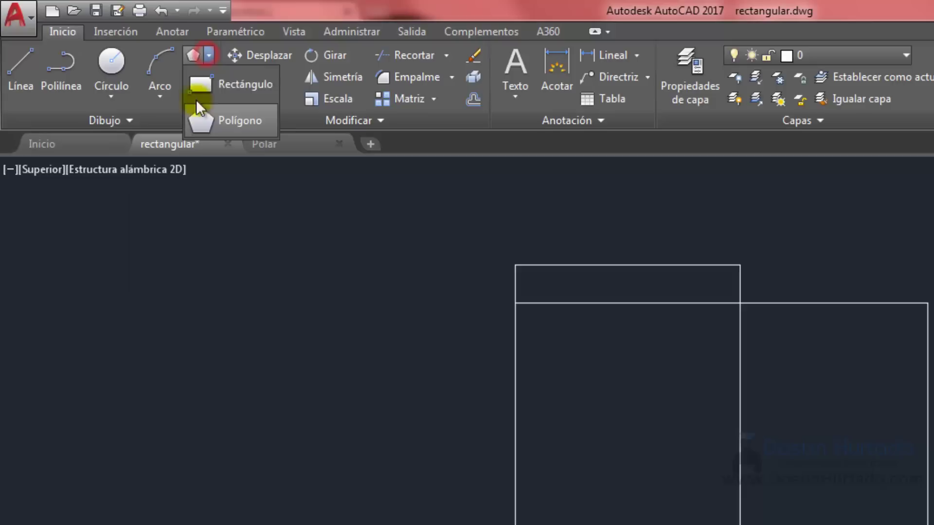
pyautogui.click(216, 119)
pyautogui.write('P')
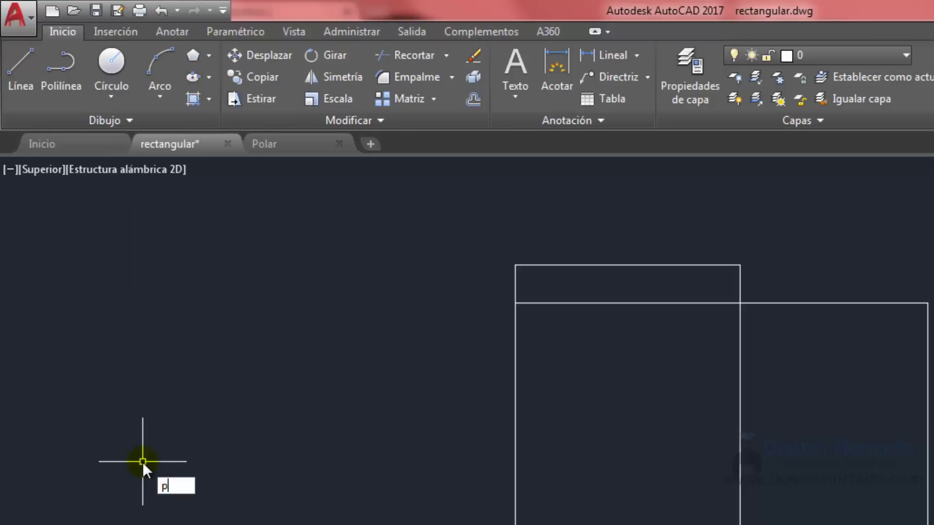
pyautogui.write('G')
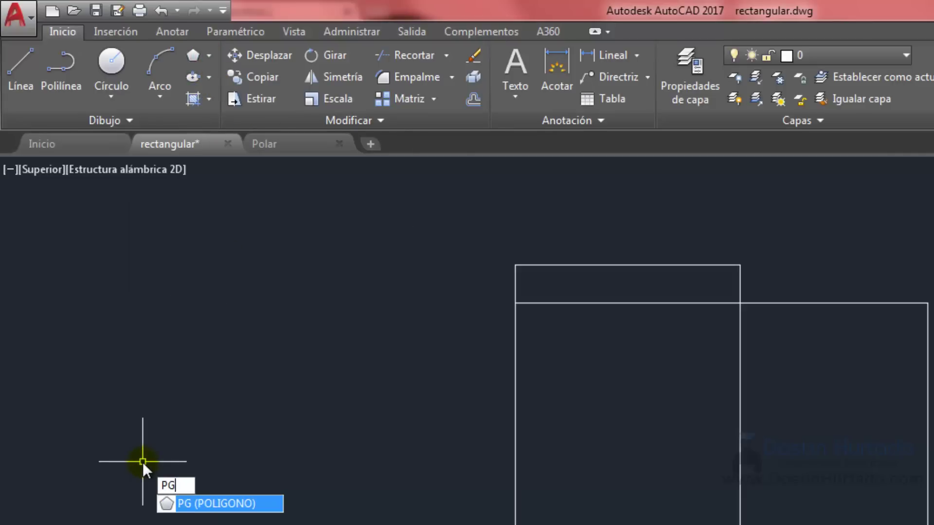
pyautogui.press('Return')
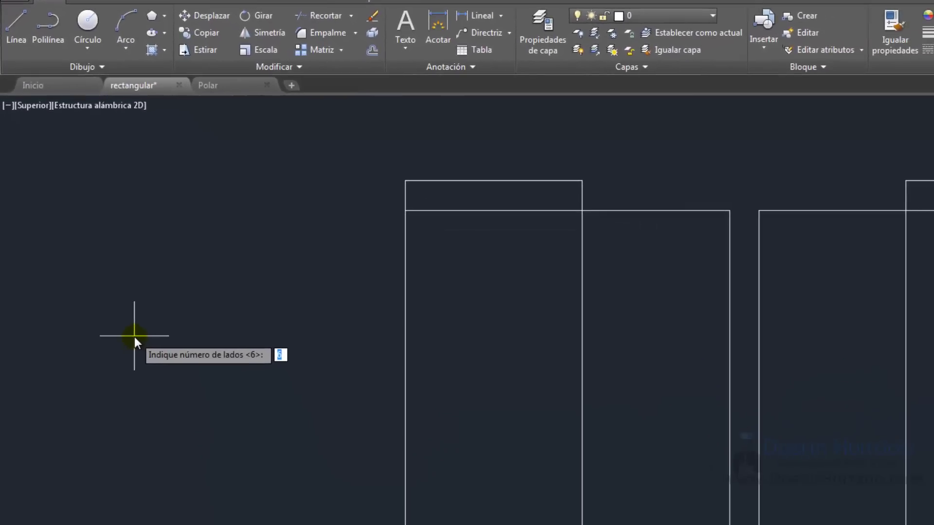
pyautogui.write('5')
pyautogui.press('Return')
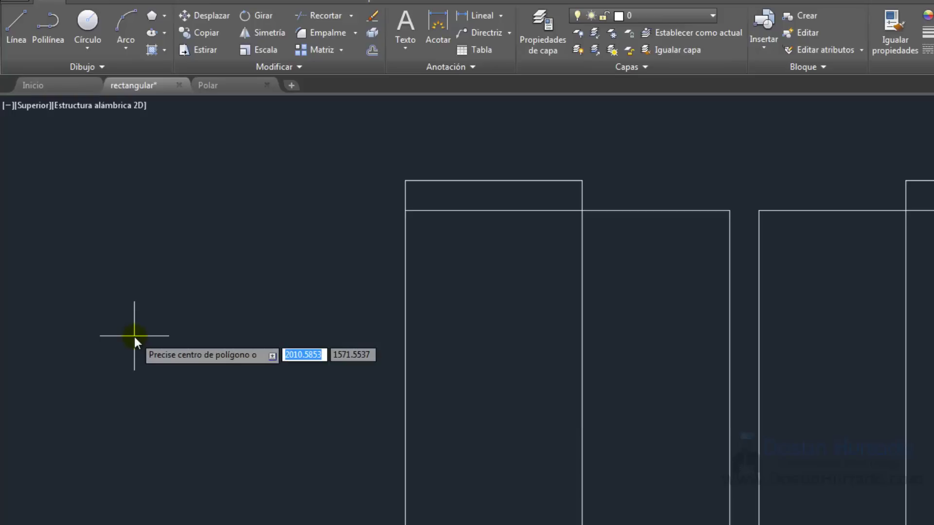
# Place the hexagon left of the rectangles, circumscribed about a 0.25-radius circle
pyautogui.click(157, 335)
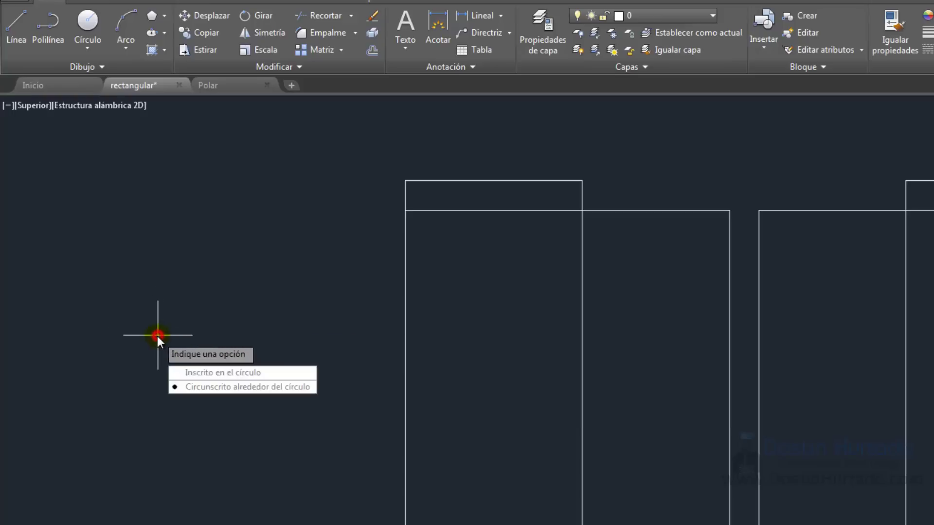
pyautogui.click(194, 374)
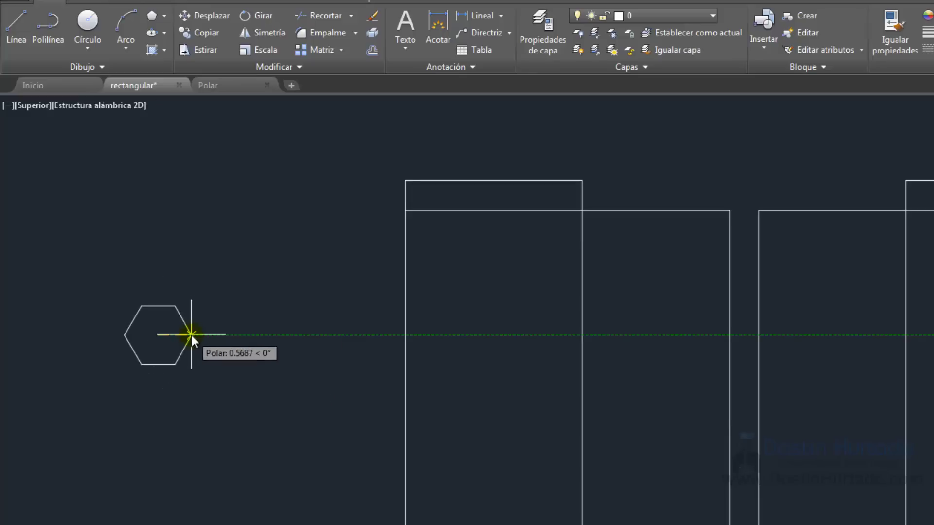
pyautogui.write('0.')
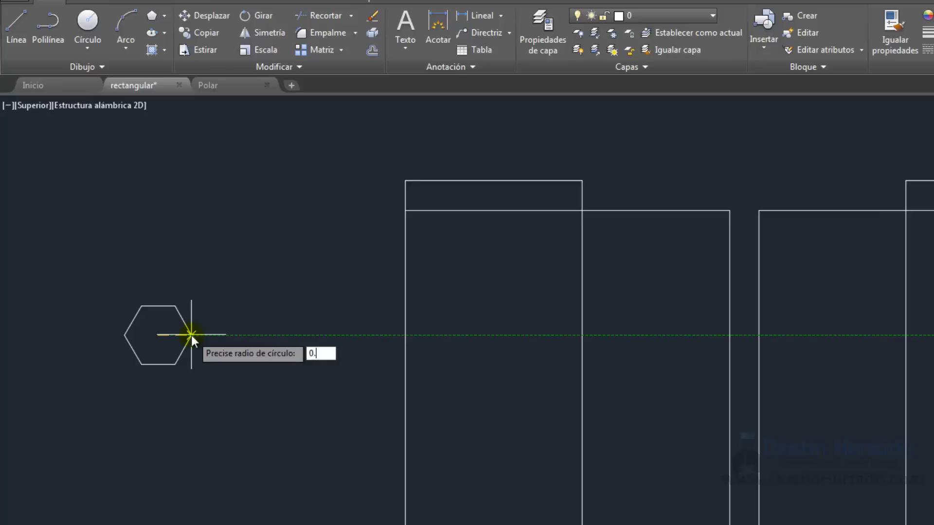
pyautogui.write('25')
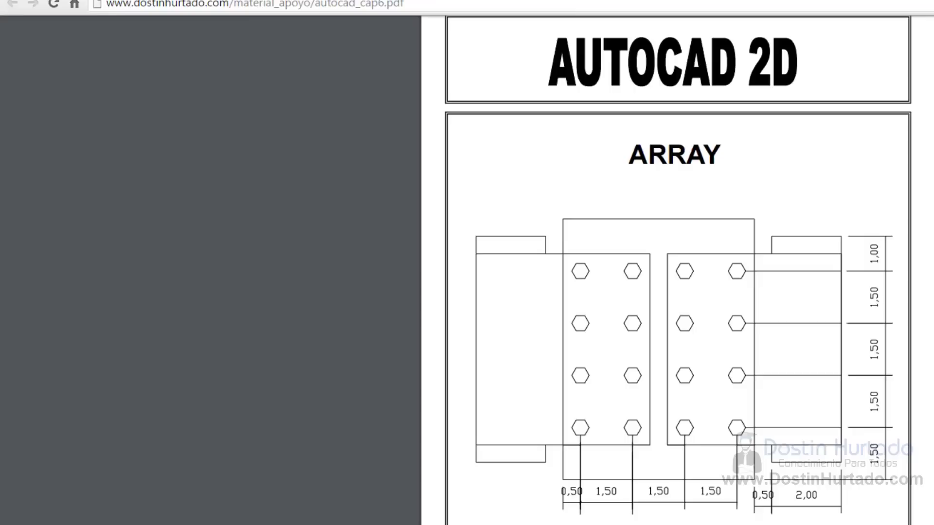
pyautogui.scroll(-3, 526, 474)
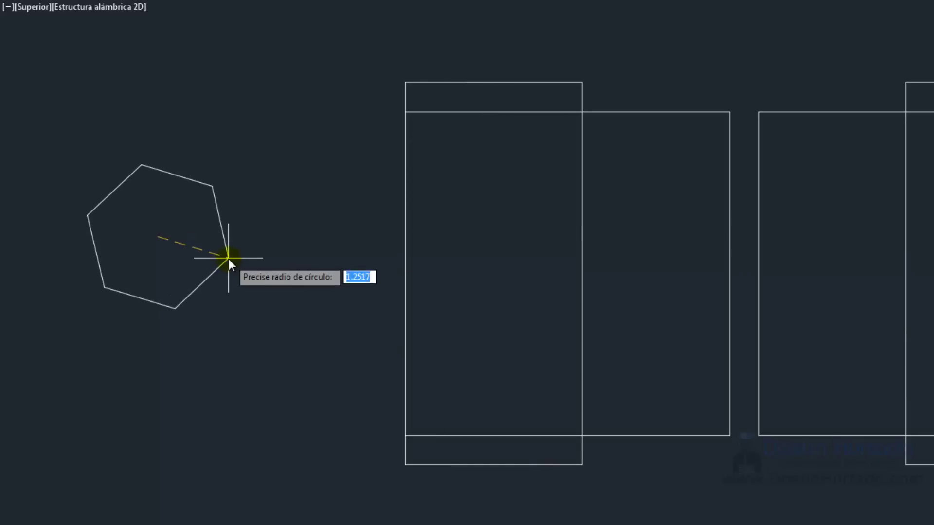
pyautogui.write('0.25')
pyautogui.press('Return')
pyautogui.scroll(4, 226, 255)
# Draw a second six-sided polygon to the right, circumscribed about a 0.25 radius
pyautogui.moveTo(178, 234); pyautogui.dragTo(370, 239, button='middle')
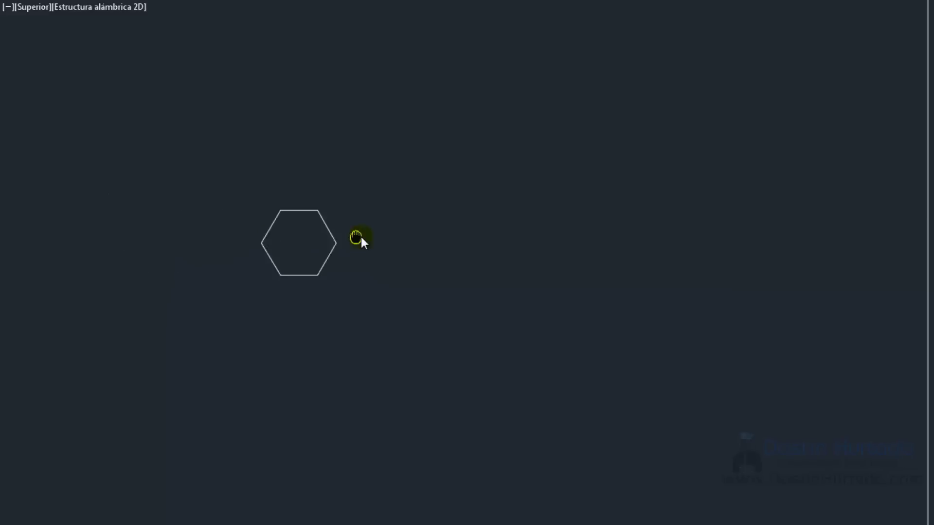
pyautogui.press('Return')
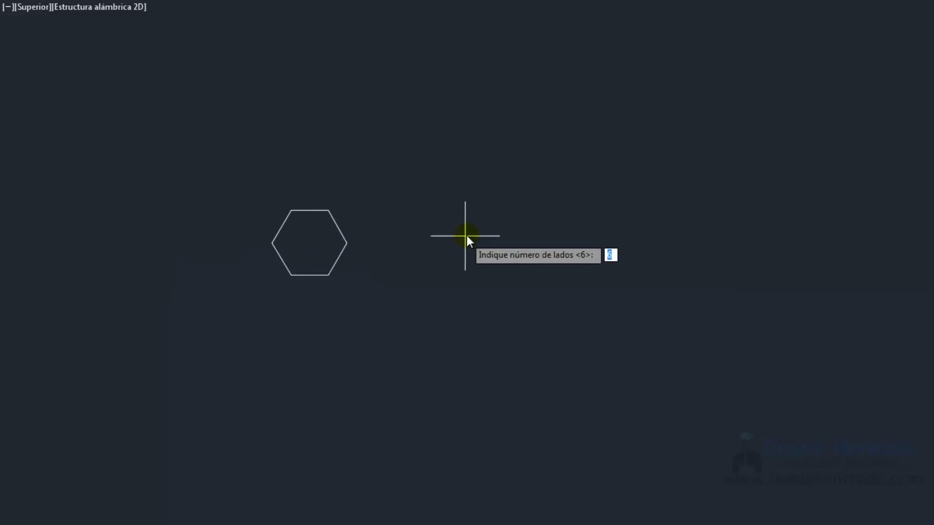
pyautogui.press('Return')
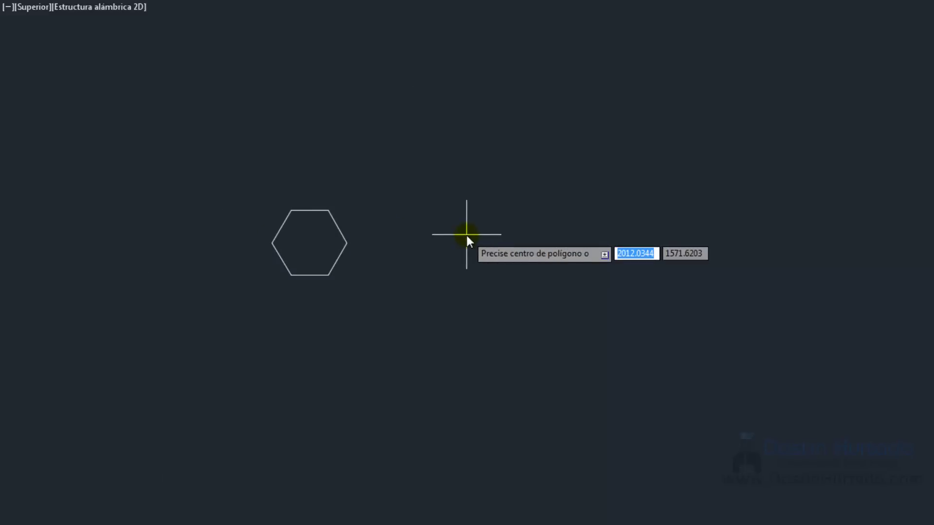
pyautogui.click(466, 235)
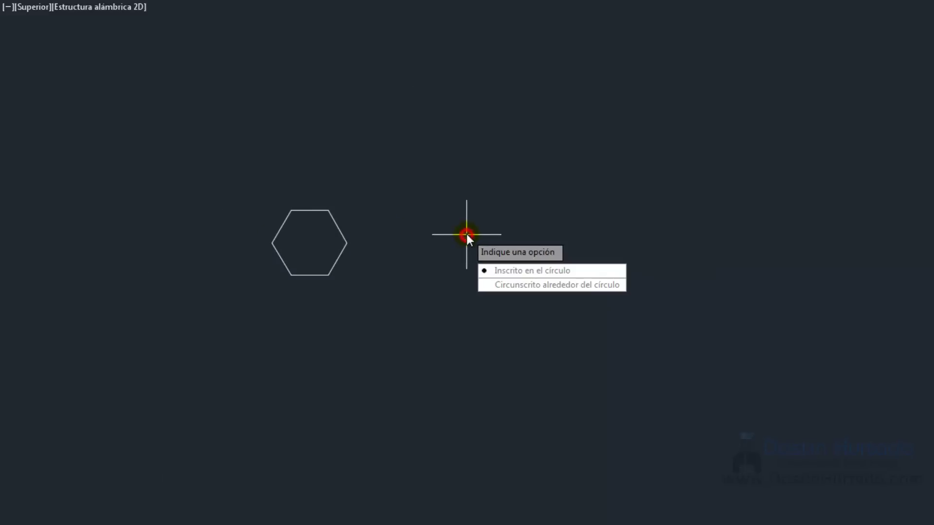
pyautogui.click(518, 287)
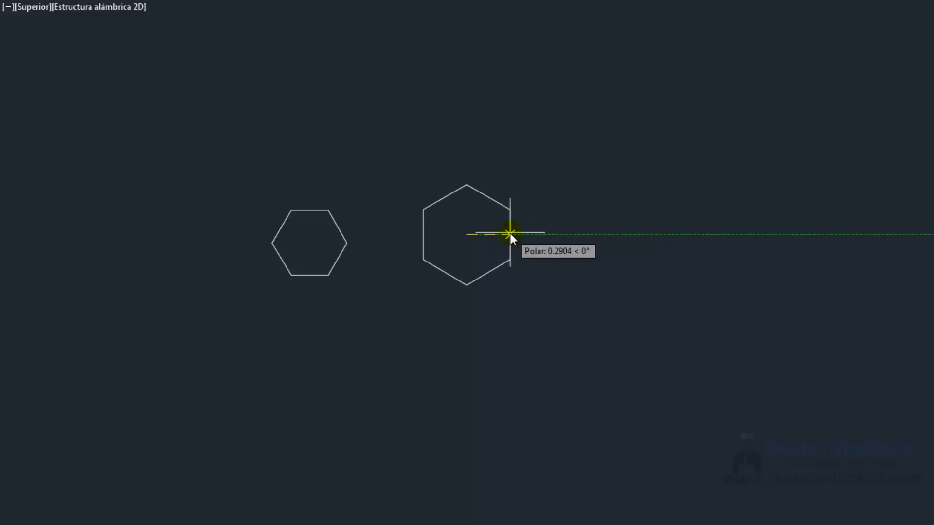
pyautogui.write('0.25')
pyautogui.press('Return')
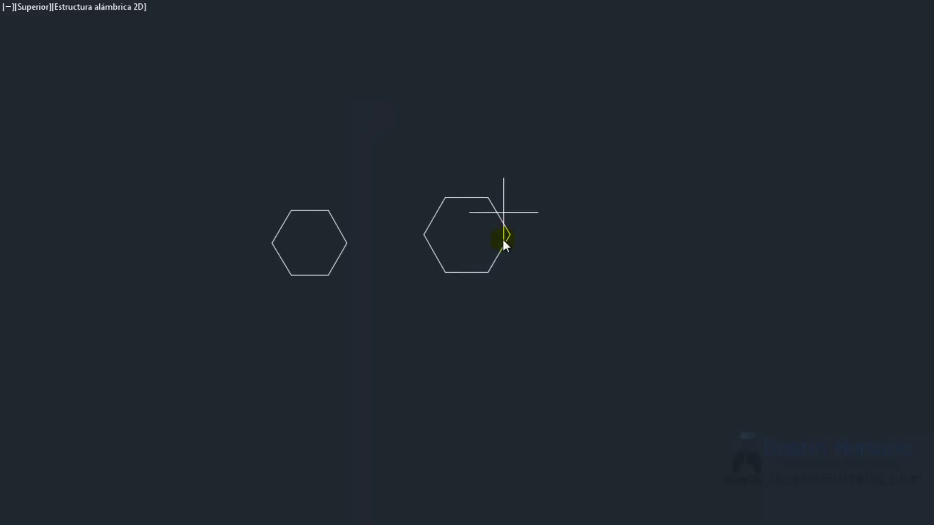
# Draw 0.25-radius circles centred on the right and left hexagons
pyautogui.write('c')
pyautogui.press('Return')
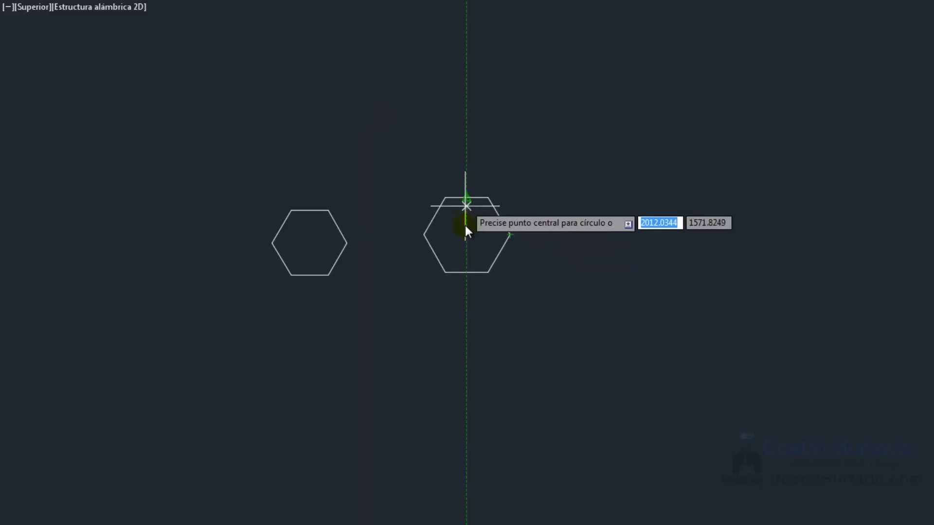
pyautogui.click(466, 234)
pyautogui.write('0.25')
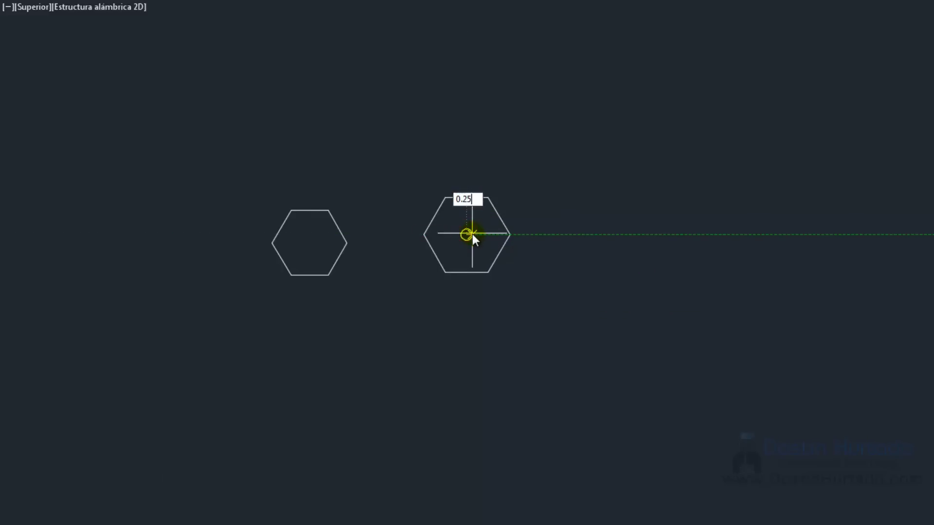
pyautogui.press('Return')
pyautogui.press('Return')
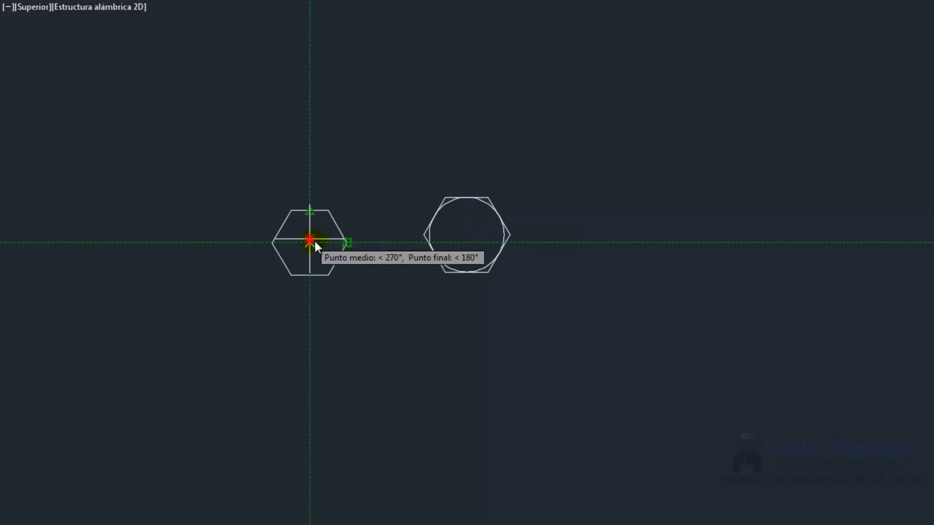
pyautogui.click(314, 241)
pyautogui.write('0.25')
pyautogui.press('Return')
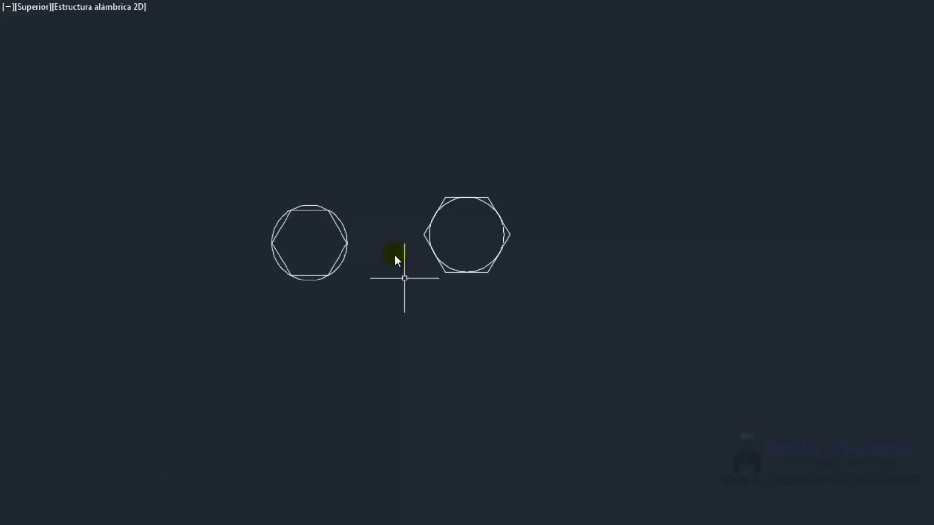
pyautogui.moveTo(420, 247); pyautogui.dragTo(440, 242, button='middle')
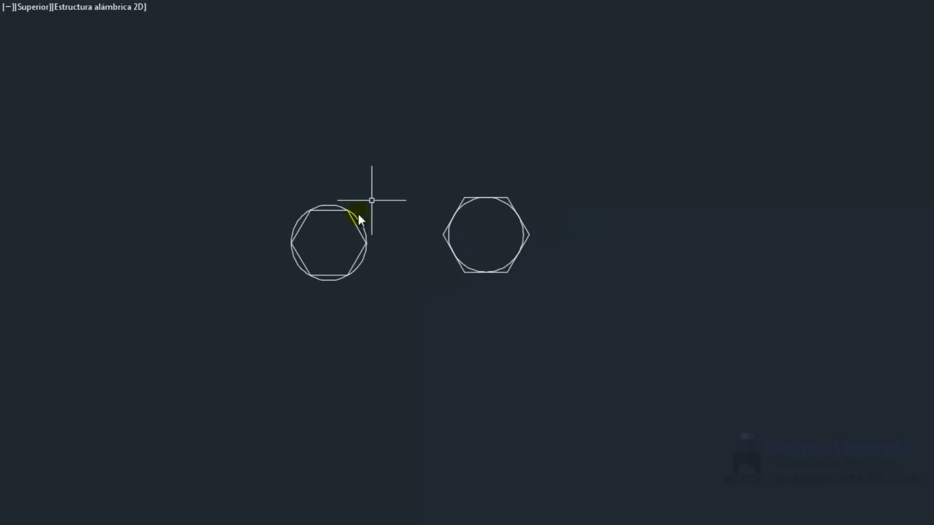
# Erase the left hexagon with its circle and the circle inside the right hexagon
pyautogui.click(386, 178)
pyautogui.click(253, 305)
pyautogui.press('Delete')
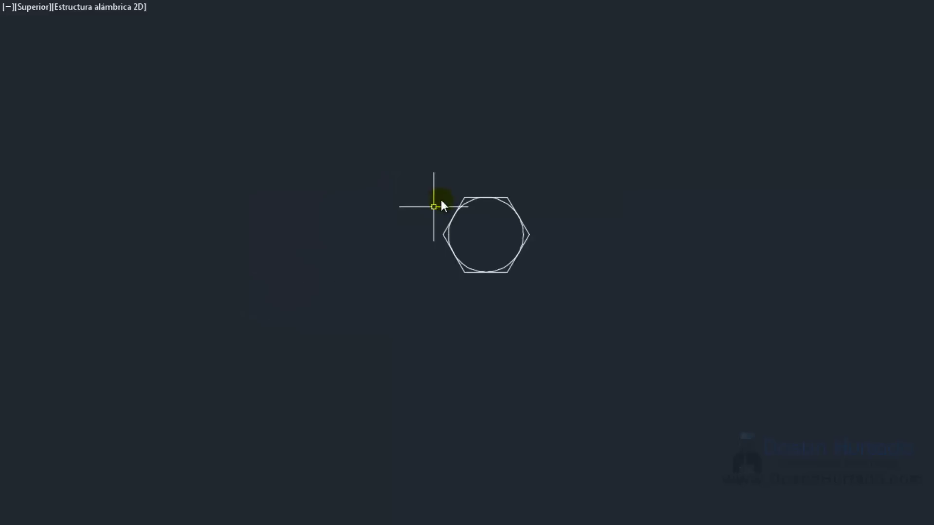
pyautogui.click(508, 202)
pyautogui.press('Delete')
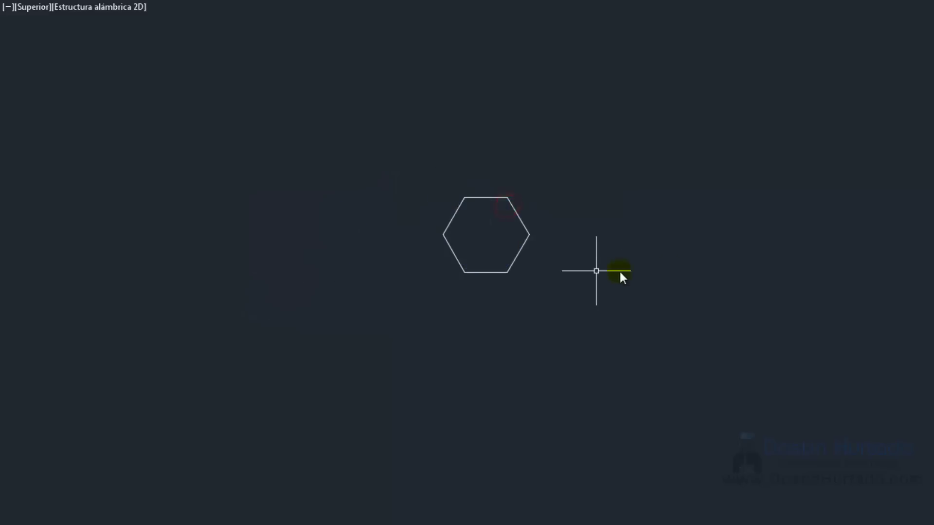
pyautogui.scroll(-3, 620, 270)
pyautogui.moveTo(627, 258); pyautogui.dragTo(448, 213, button='middle')
# Move the remaining hexagon below the left rectangles
pyautogui.moveTo(430, 169); pyautogui.dragTo(282, 279)
pyautogui.moveTo(396, 265); pyautogui.dragTo(329, 250, button='middle')
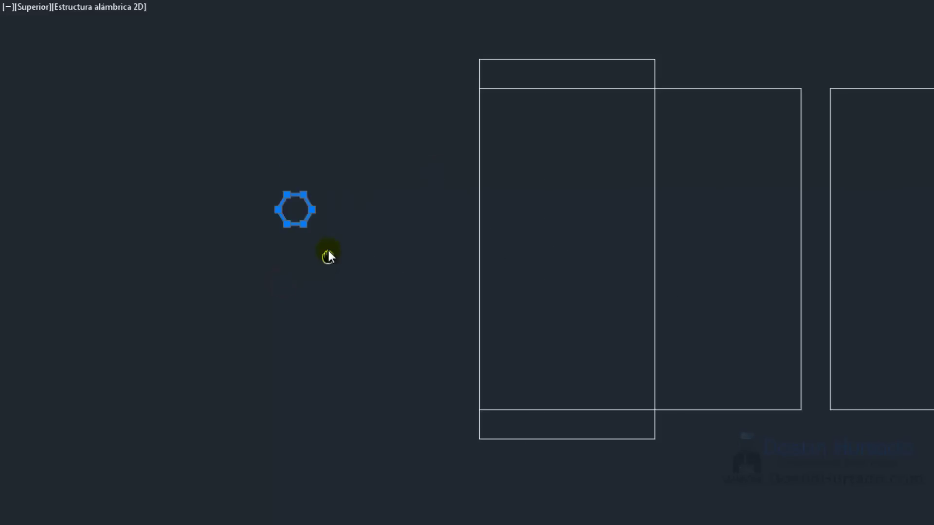
pyautogui.press('d')
pyautogui.press('Return')
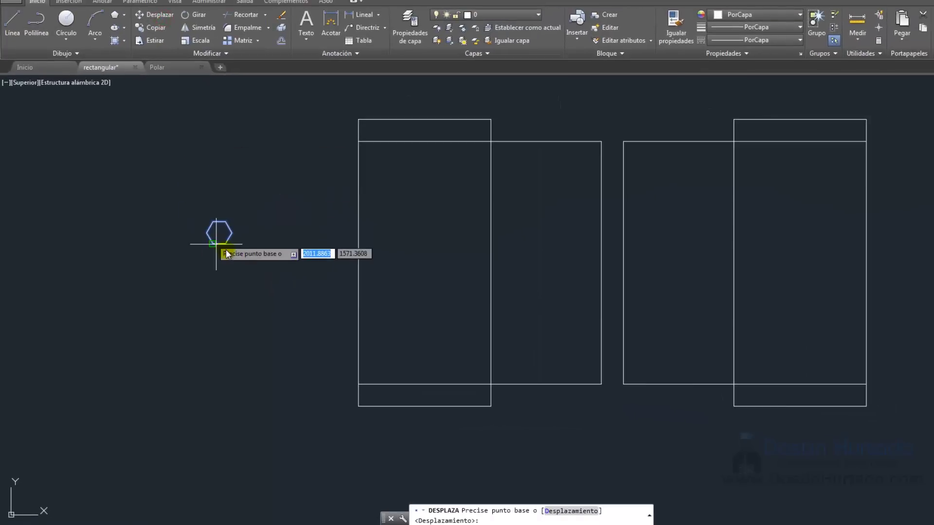
pyautogui.click(226, 251)
pyautogui.click(551, 430)
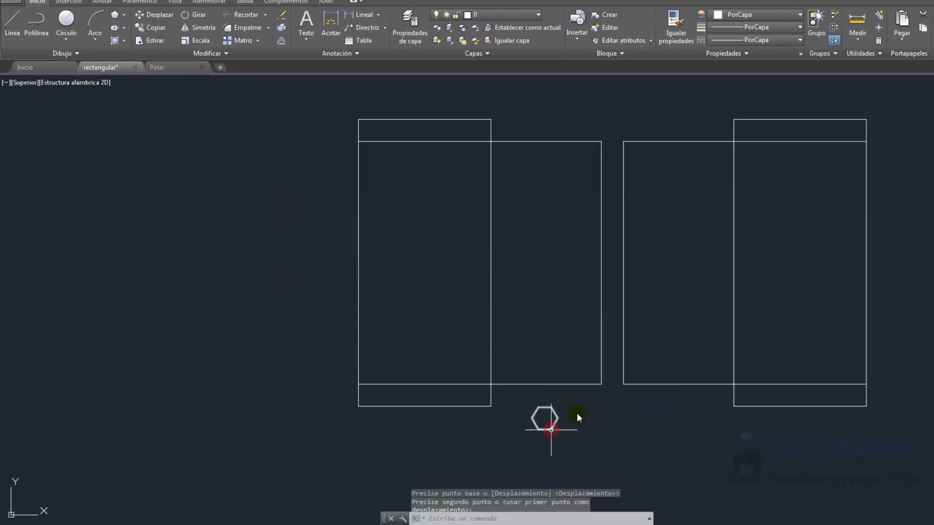
pyautogui.press('Escape')
pyautogui.moveTo(577, 413); pyautogui.dragTo(402, 431, button='middle')
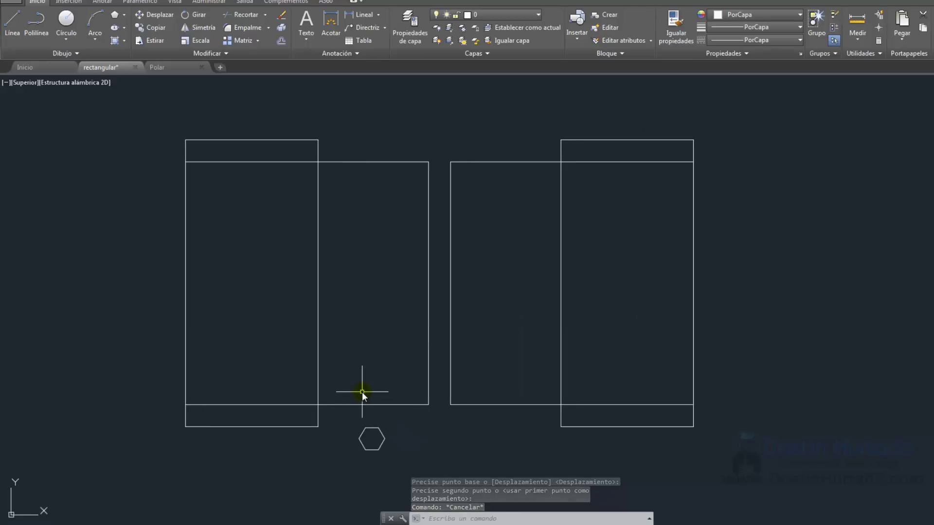
pyautogui.hotkey('alt', 'Tab')
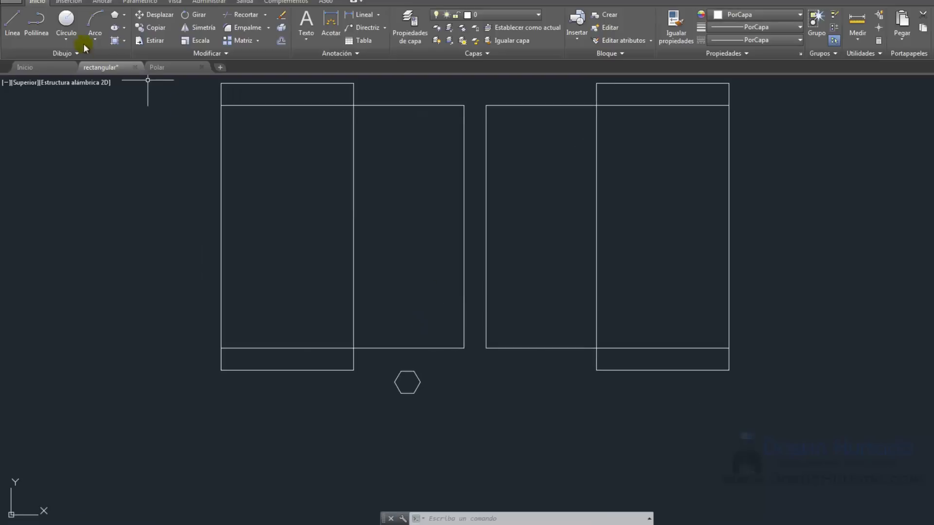
# Draw a helper line from the rectangle corner 0.5 right and then 0.5 up
pyautogui.click(9, 30)
pyautogui.scroll(5, 339, 348)
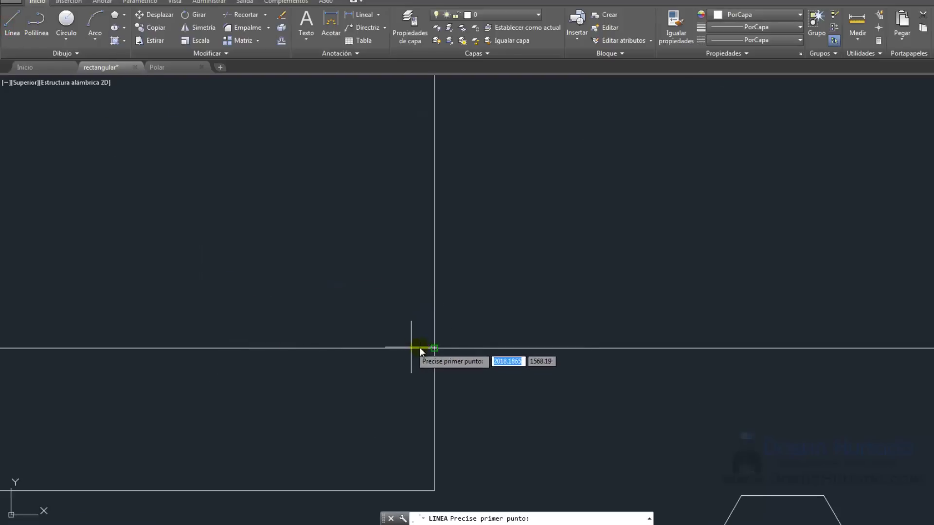
pyautogui.click(434, 348)
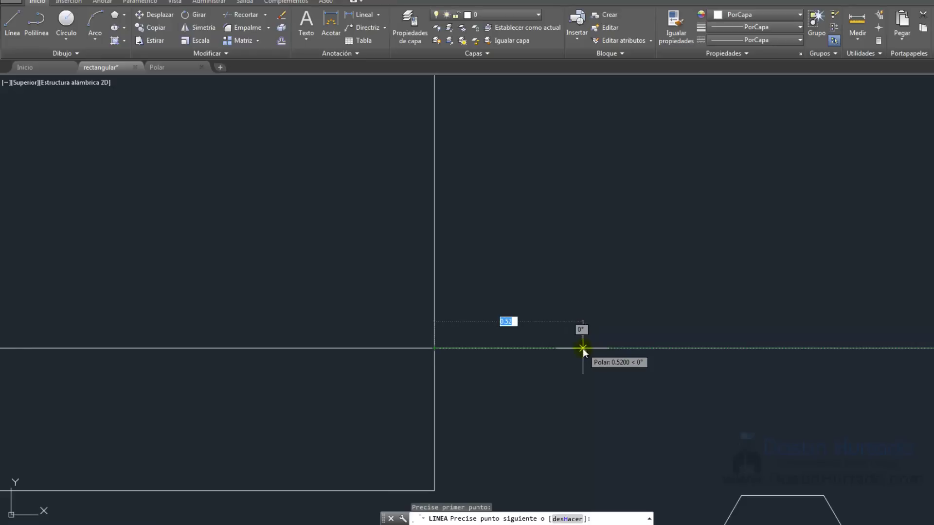
pyautogui.write('0.5')
pyautogui.press('Return')
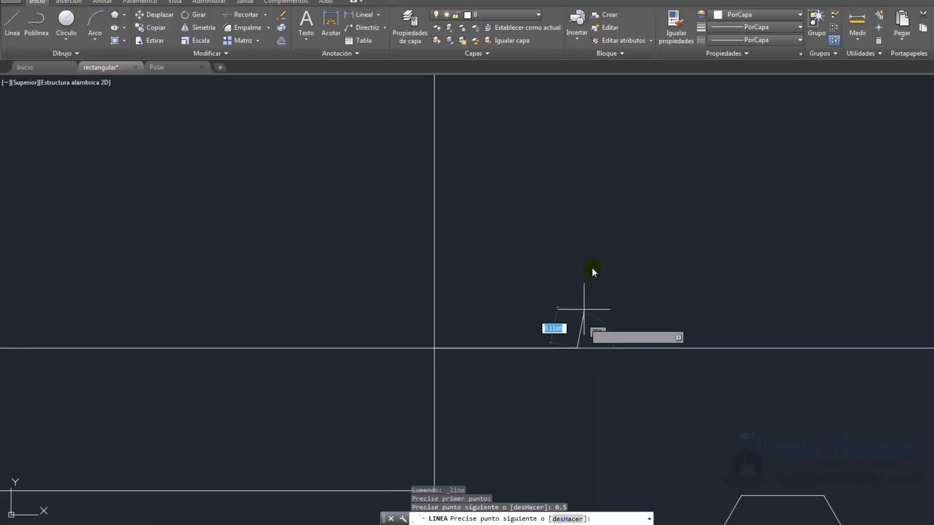
pyautogui.write('0.5')
pyautogui.press('Return')
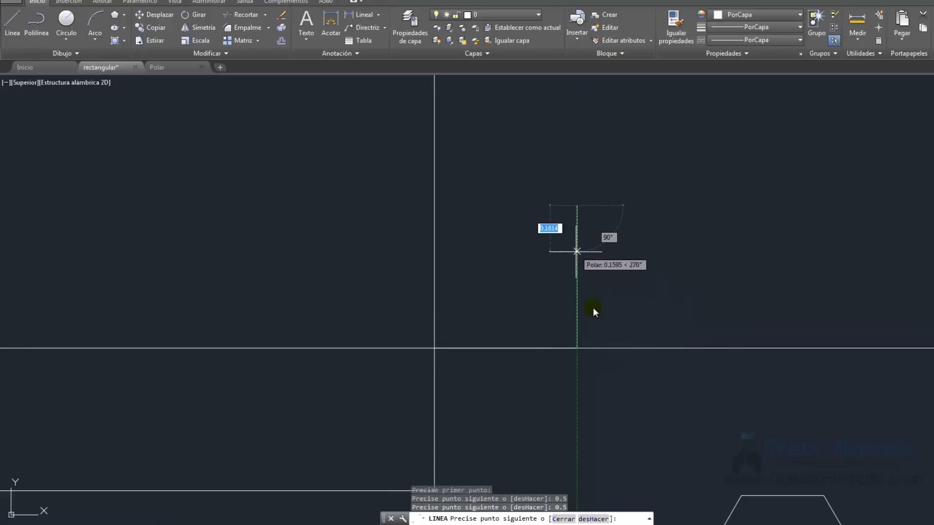
pyautogui.press('Escape')
pyautogui.scroll(-2, 589, 309)
pyautogui.scroll(-2, 588, 309)
# Move the hexagon by its centre onto the helper line's top end
pyautogui.moveTo(589, 309); pyautogui.dragTo(473, 316, button='middle')
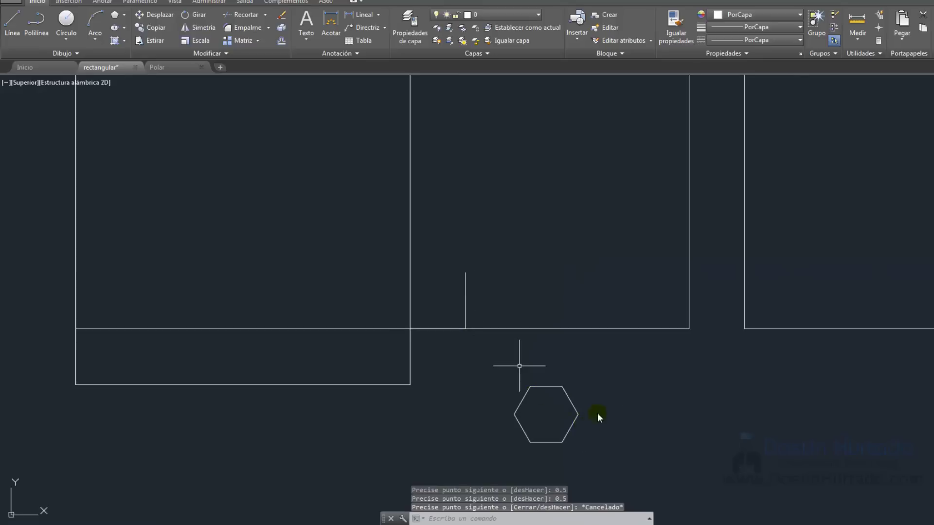
pyautogui.click(597, 413)
pyautogui.click(542, 421)
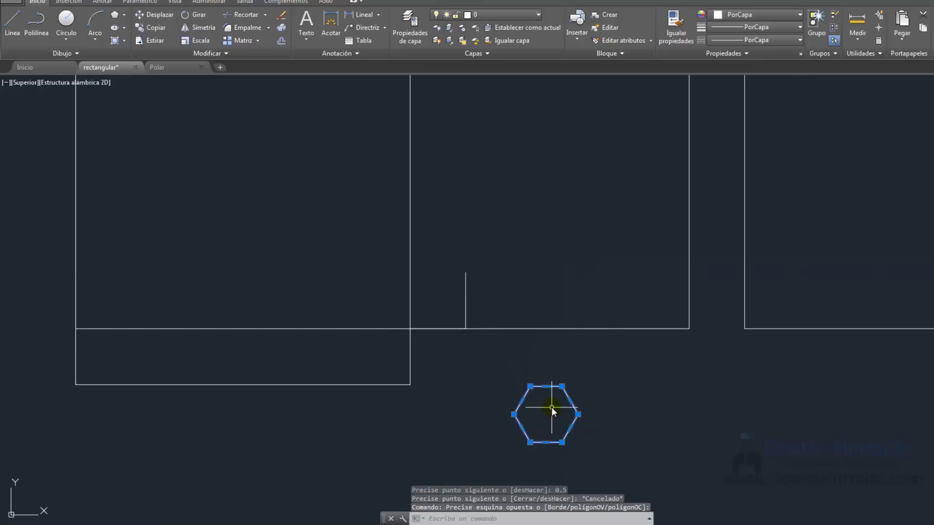
pyautogui.click(155, 15)
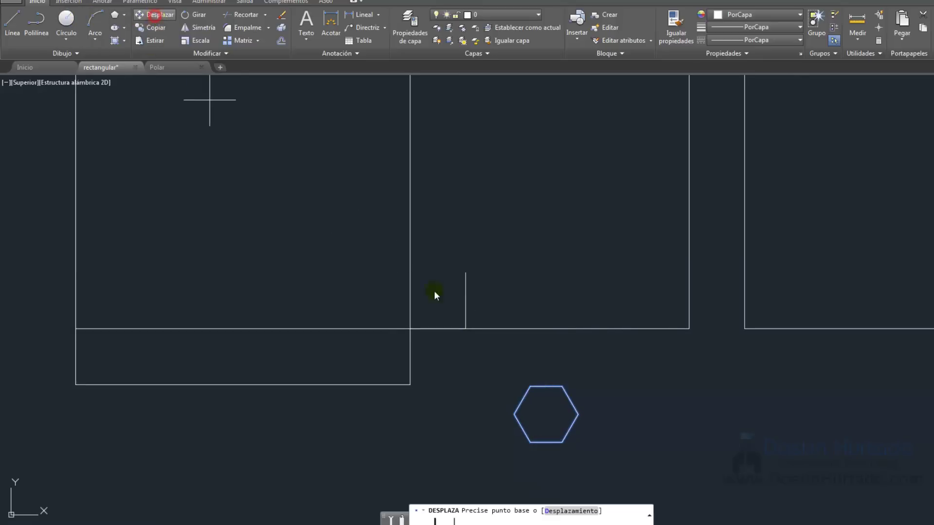
pyautogui.click(548, 417)
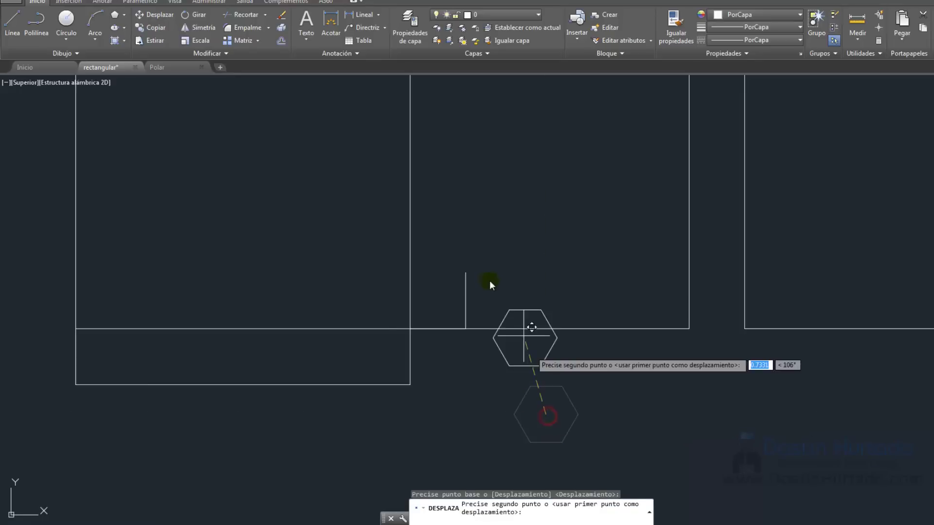
pyautogui.click(465, 273)
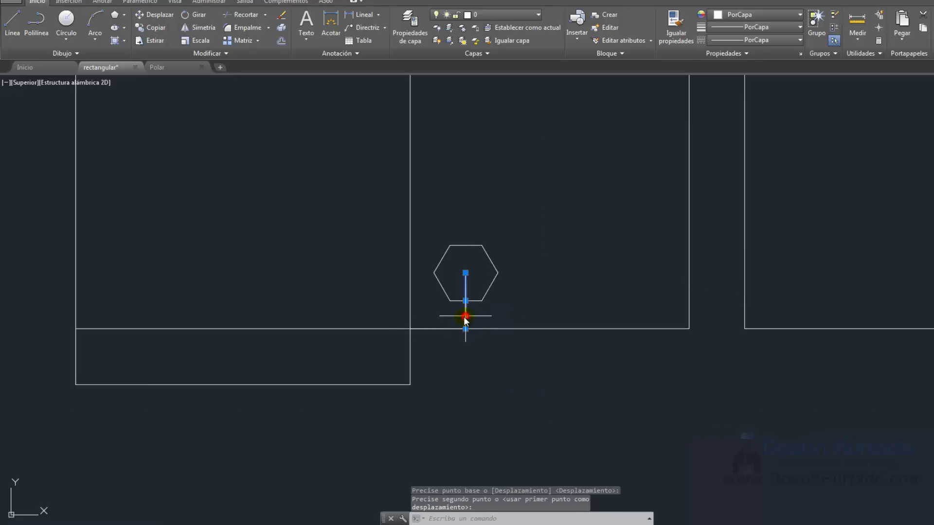
# Erase the two helper line segments
pyautogui.click(447, 329)
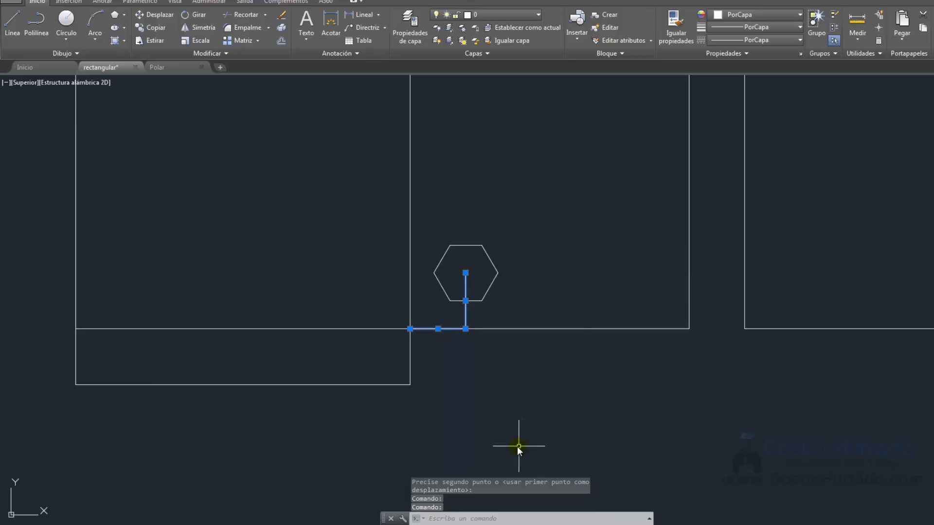
pyautogui.press('Delete')
pyautogui.scroll(-6, 518, 364)
pyautogui.moveTo(539, 344); pyautogui.dragTo(444, 321, button='middle')
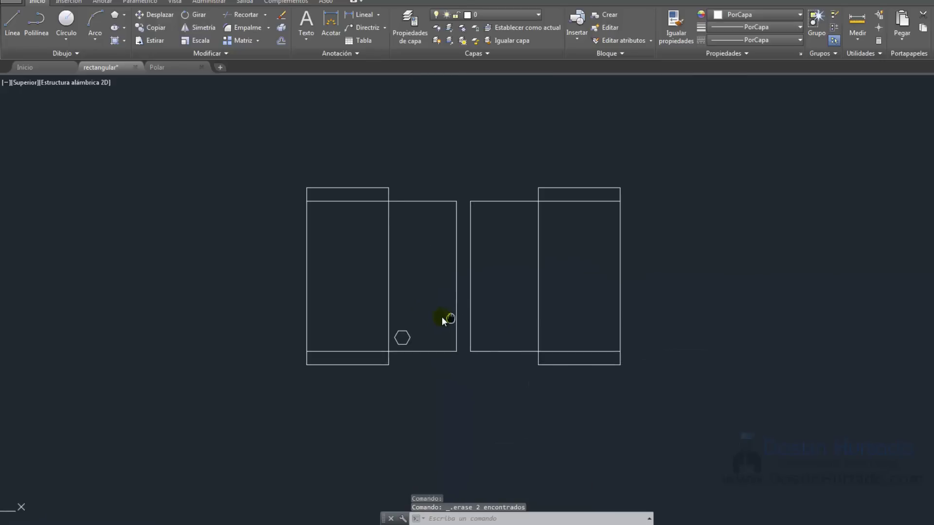
pyautogui.scroll(2, 442, 326)
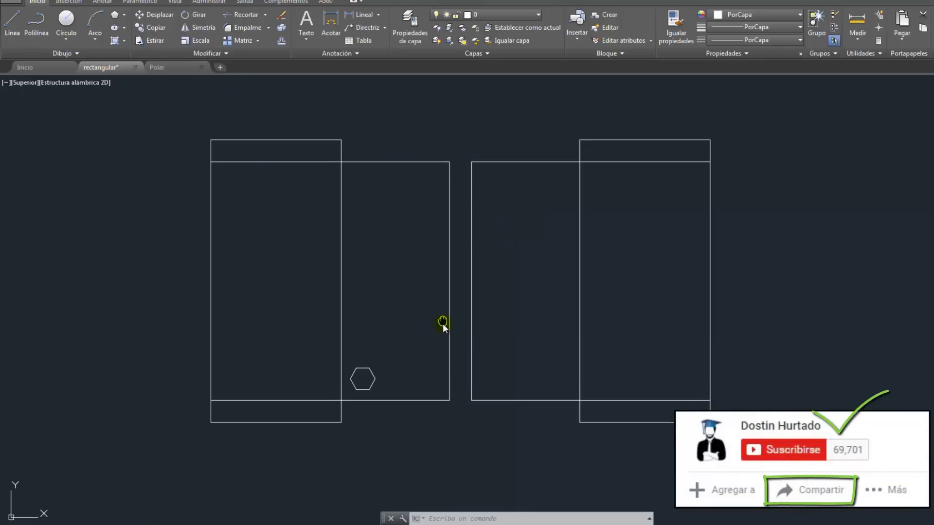
pyautogui.moveTo(443, 316); pyautogui.dragTo(443, 323, button='middle')
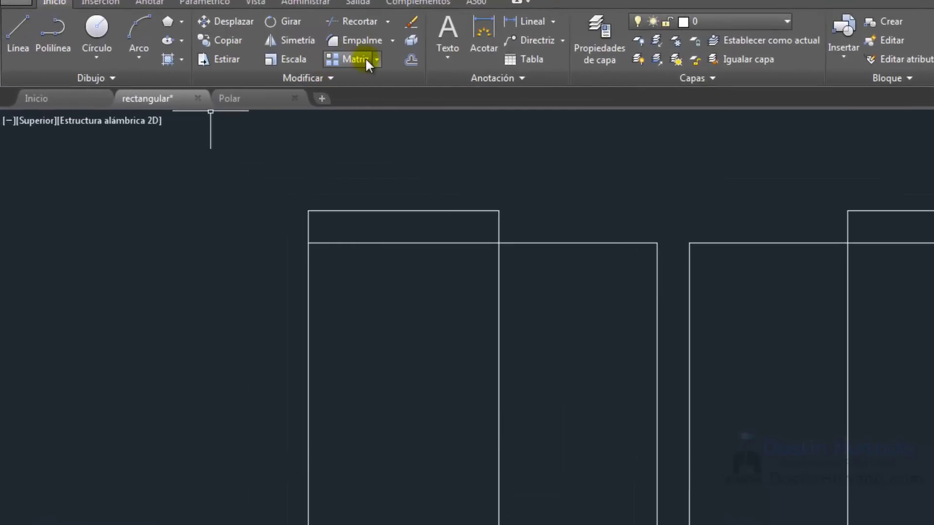
# Create a Matriz rectangular of the hexagon, previewing 4 columns by 3 rows
pyautogui.click(377, 58)
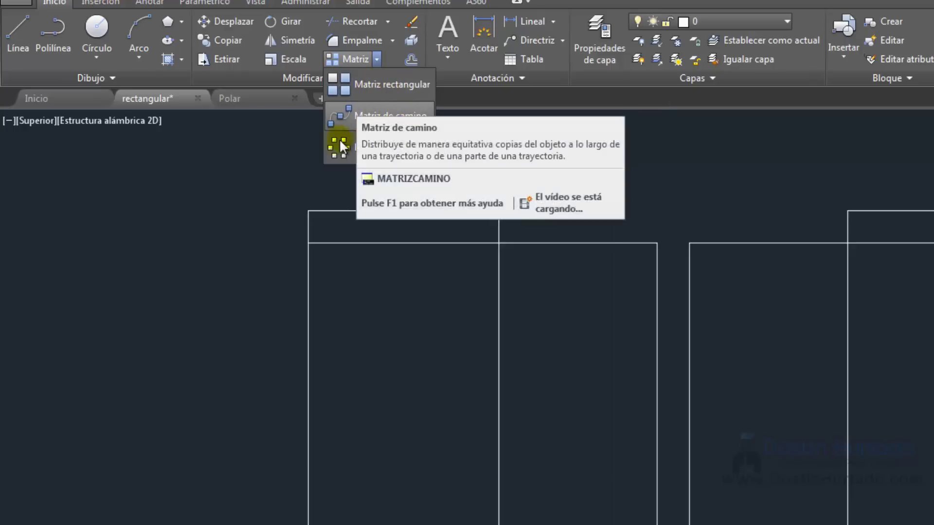
pyautogui.click(374, 86)
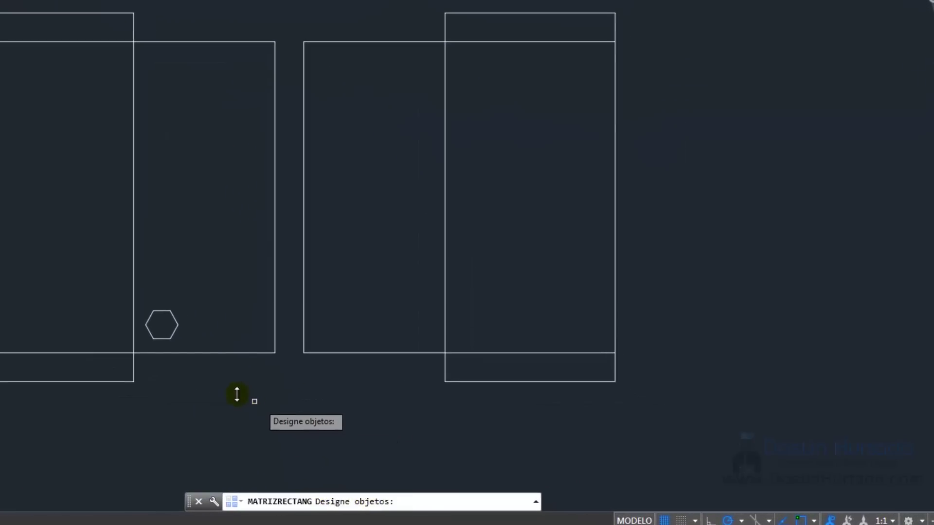
pyautogui.click(176, 317)
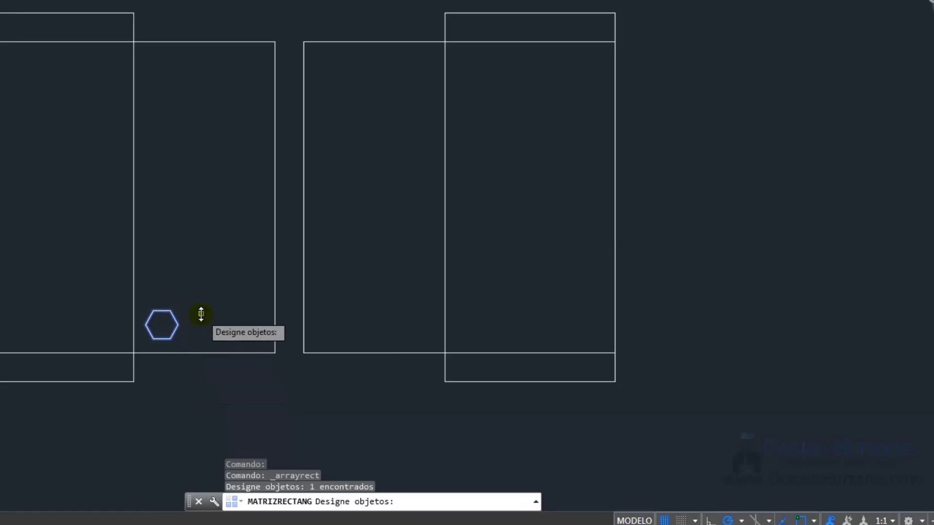
pyautogui.press('Return')
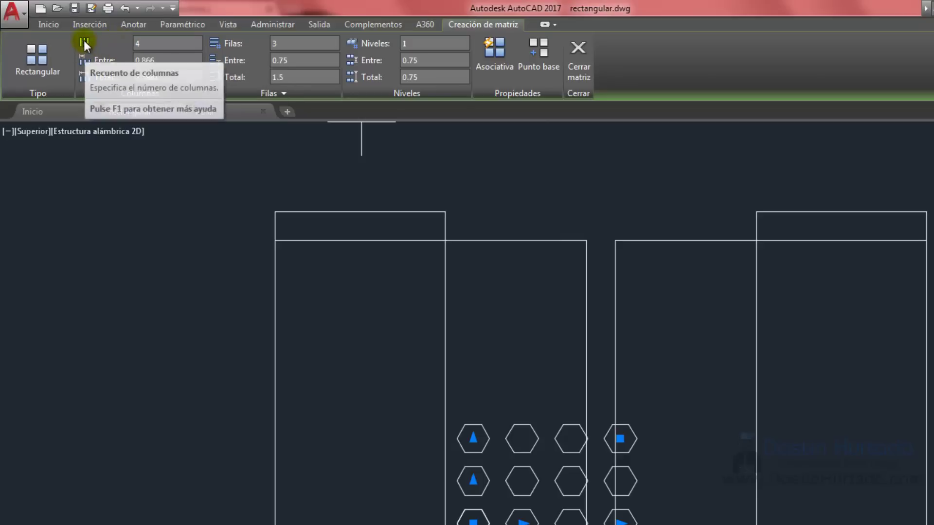
# Set the array's Filas count to 4, keeping 4 columns
pyautogui.click(139, 44)
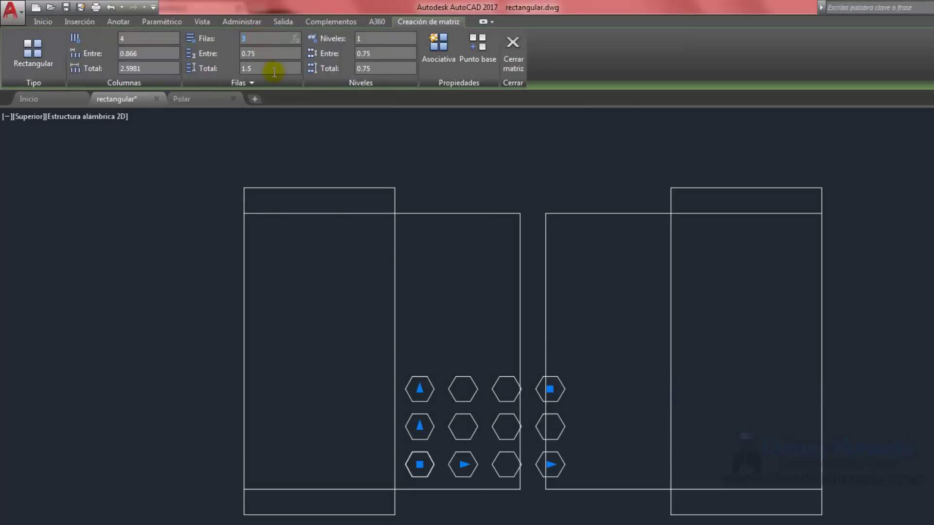
pyautogui.press('Return')
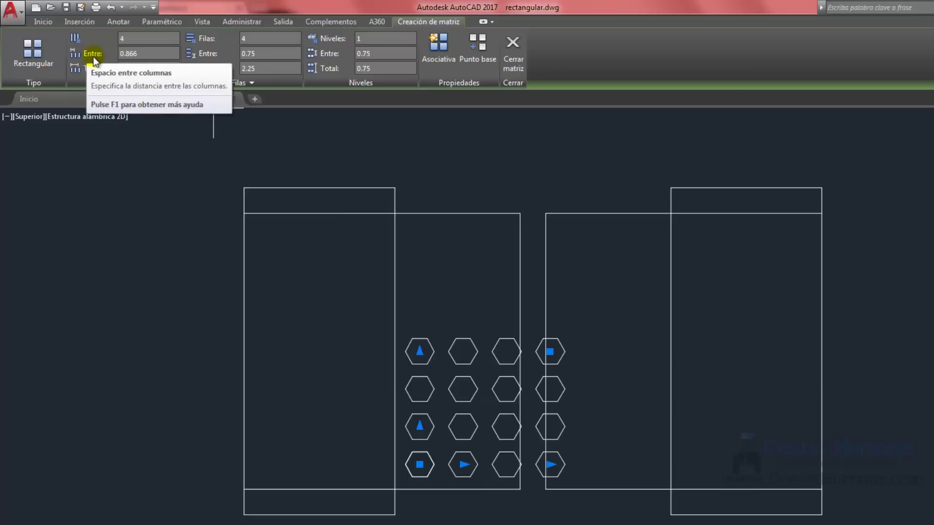
pyautogui.click(128, 54)
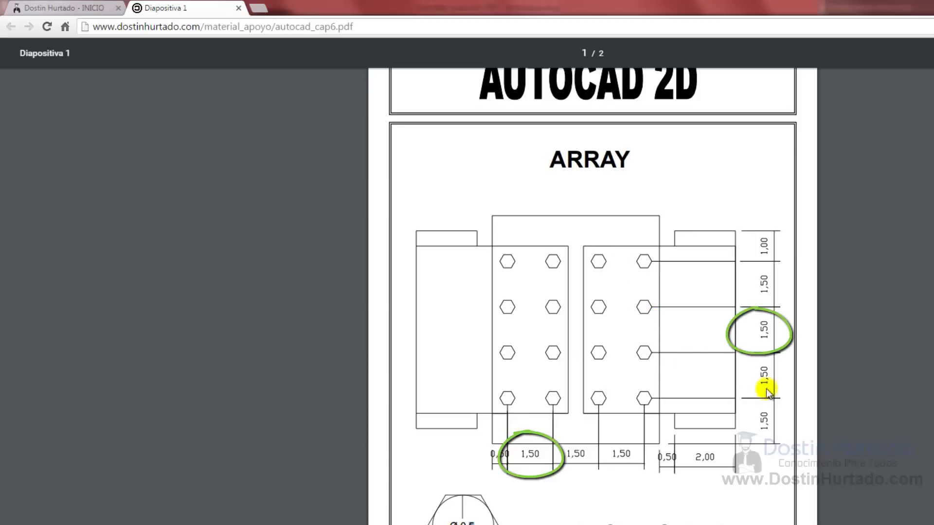
pyautogui.hotkey('alt', 'Tab')
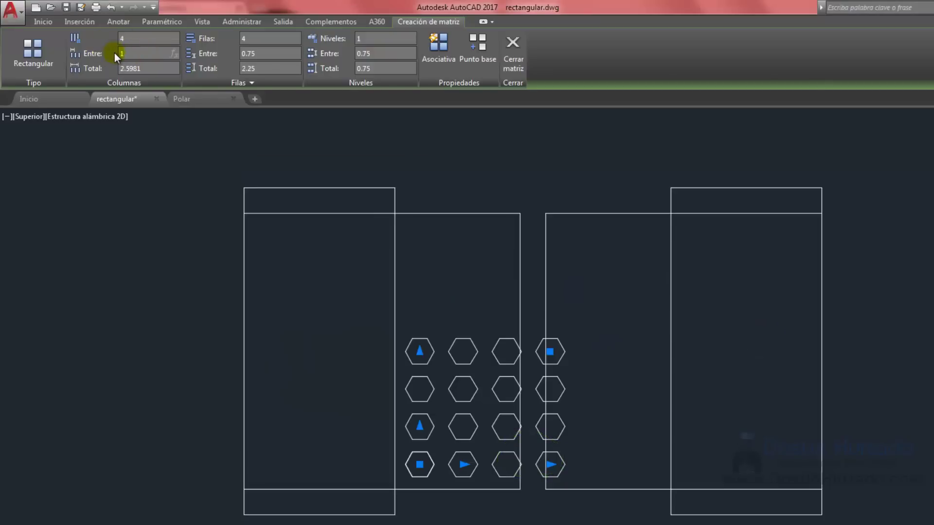
# Set the array's row and column spacing to 1.5, giving 4.5 totals
pyautogui.write('.5')
pyautogui.click(270, 51)
pyautogui.write('1.')
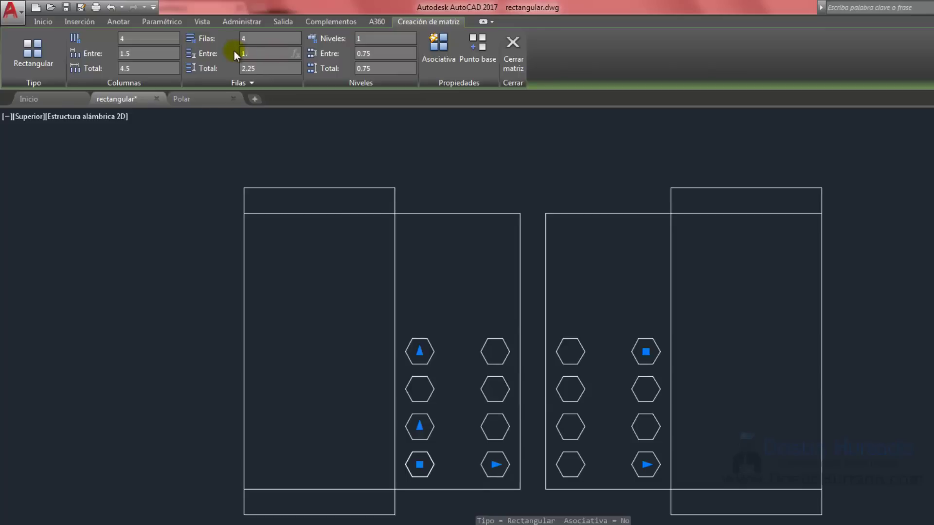
pyautogui.write('5')
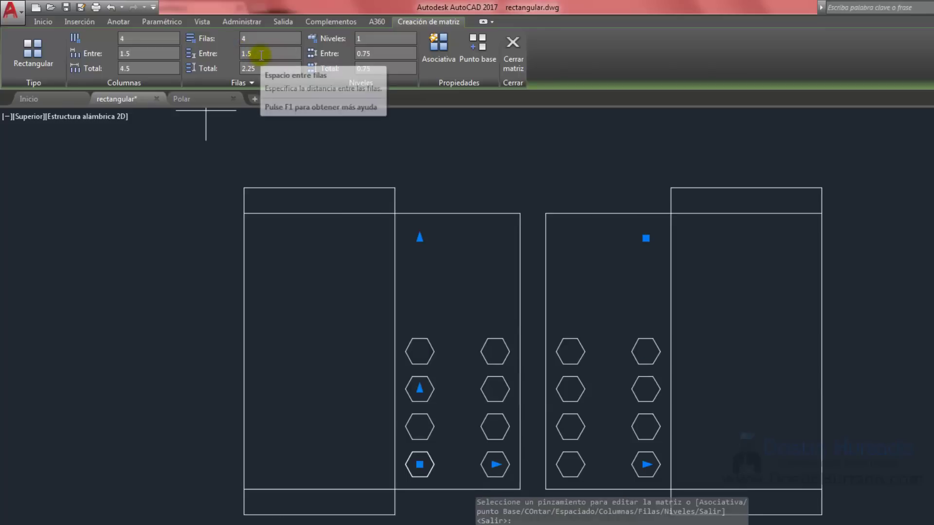
pyautogui.click(271, 33)
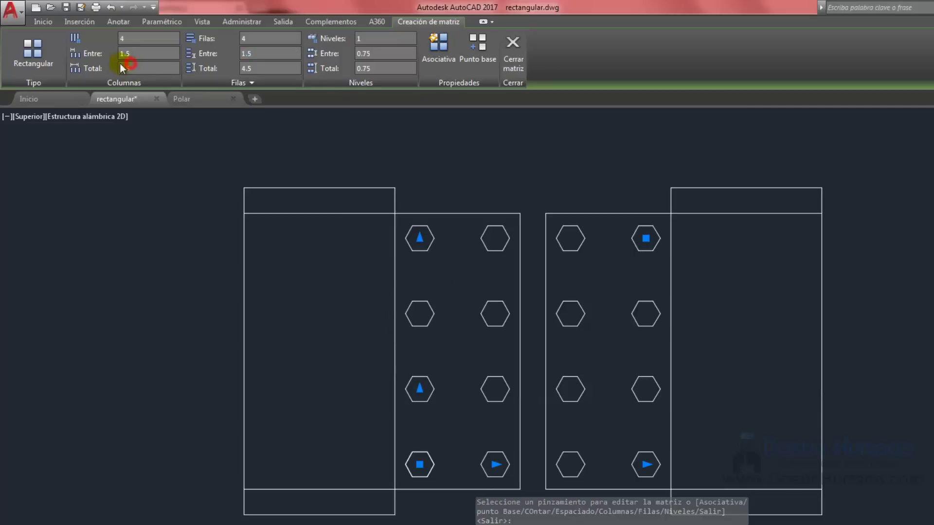
pyautogui.click(149, 68)
pyautogui.click(131, 54)
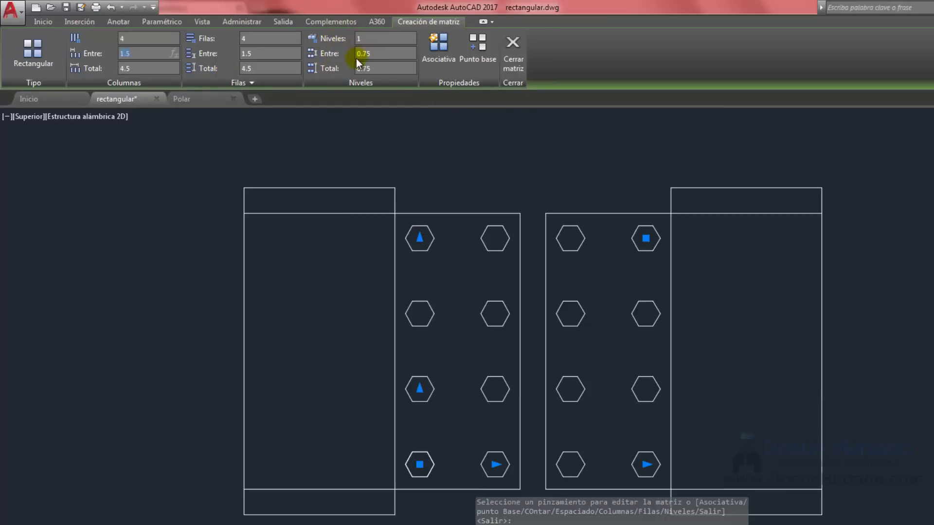
pyautogui.click(360, 38)
pyautogui.write('2')
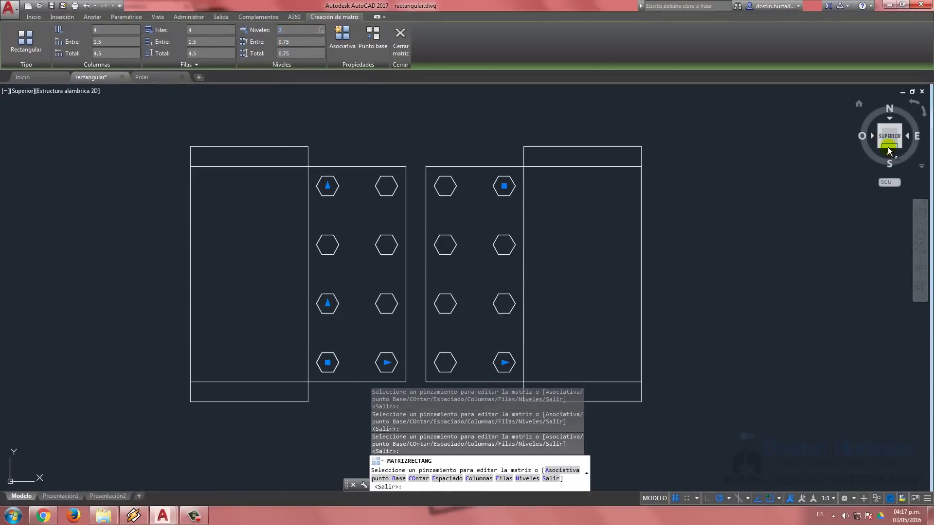
# Orbit to inspect the levels, undo them, return to Top view and close the single-level array
pyautogui.moveTo(887, 145); pyautogui.dragTo(889, 132)
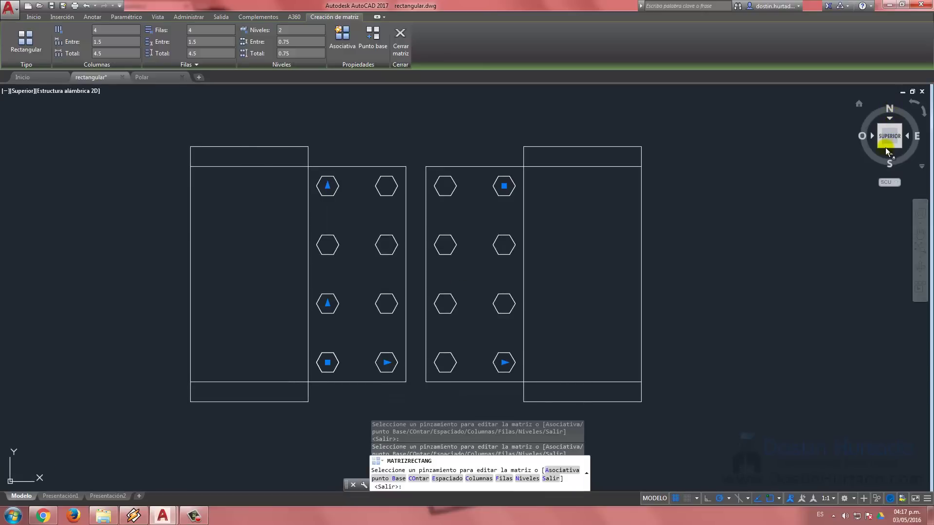
pyautogui.moveTo(888, 145)
pyautogui.mouseDown()
pyautogui.moveTo(903, 121)
pyautogui.moveTo(913, 478)
pyautogui.moveTo(785, 423)
pyautogui.mouseUp()
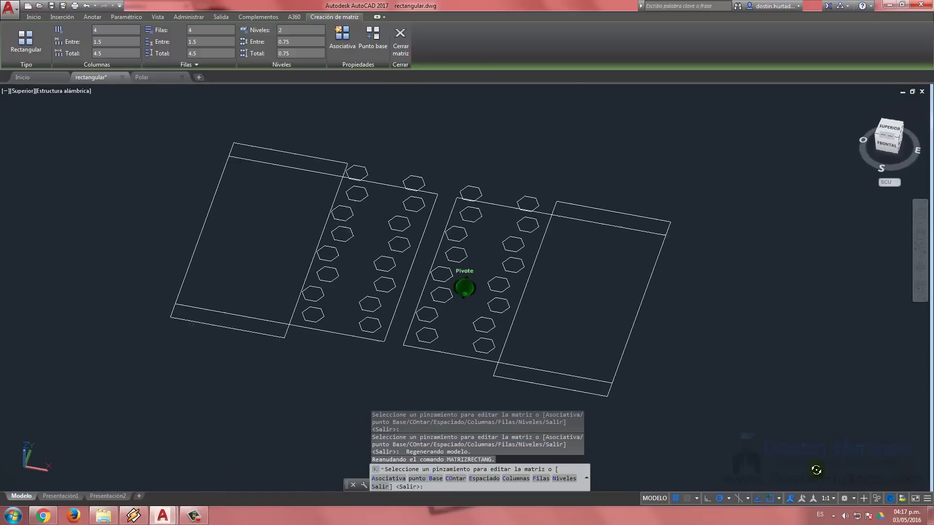
pyautogui.moveTo(785, 423)
pyautogui.keyDown('shift'); pyautogui.mouseDown(button='middle')
pyautogui.moveTo(788, 442)
pyautogui.moveTo(776, 388)
pyautogui.moveTo(775, 412)
pyautogui.mouseUp(button='middle'); pyautogui.keyUp('shift')
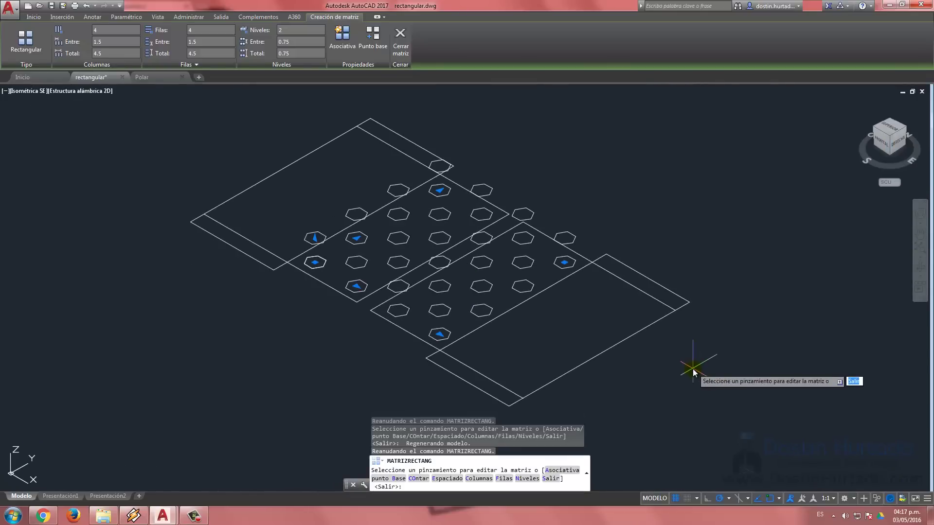
pyautogui.hotkey('ctrl', 'z')
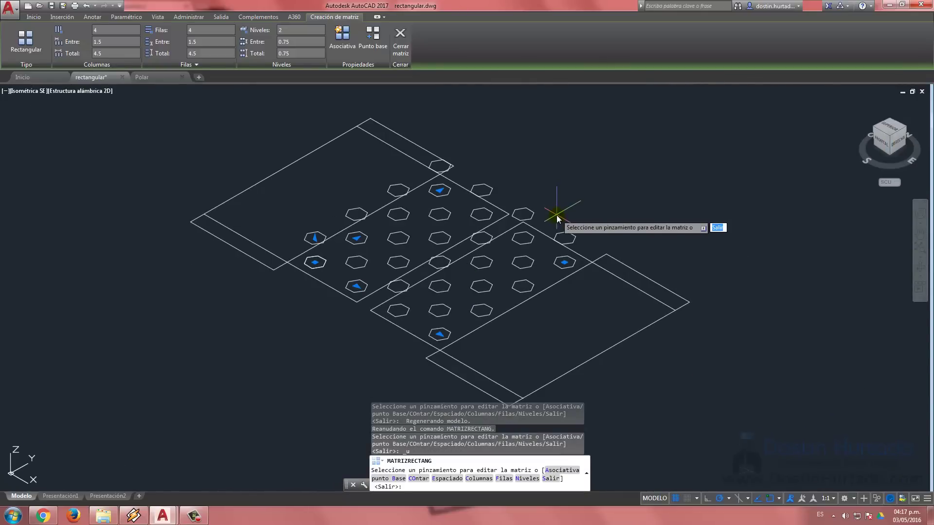
pyautogui.hotkey('ctrl', 'z')
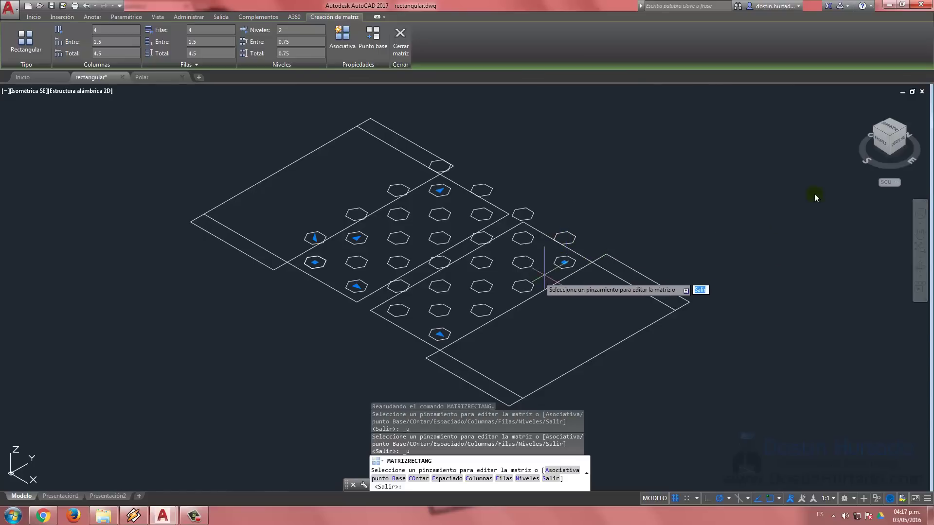
pyautogui.click(891, 130)
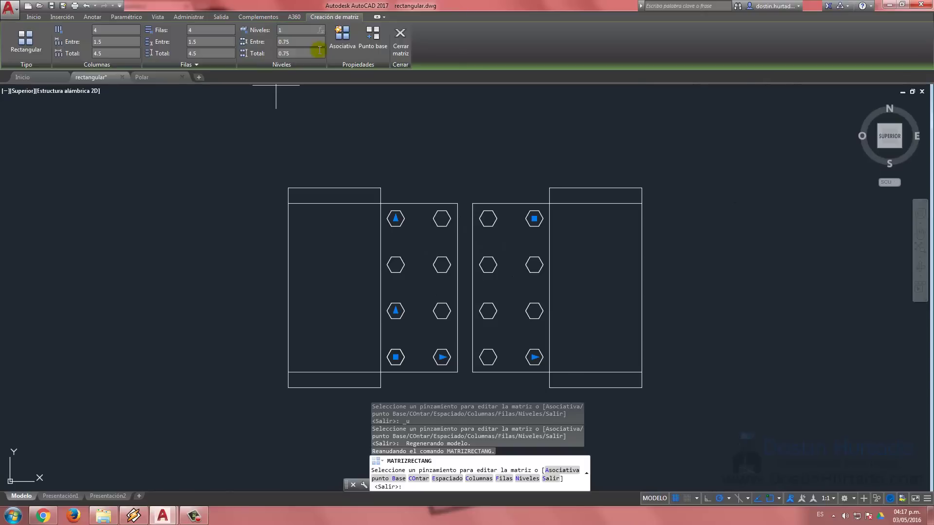
pyautogui.click(295, 29)
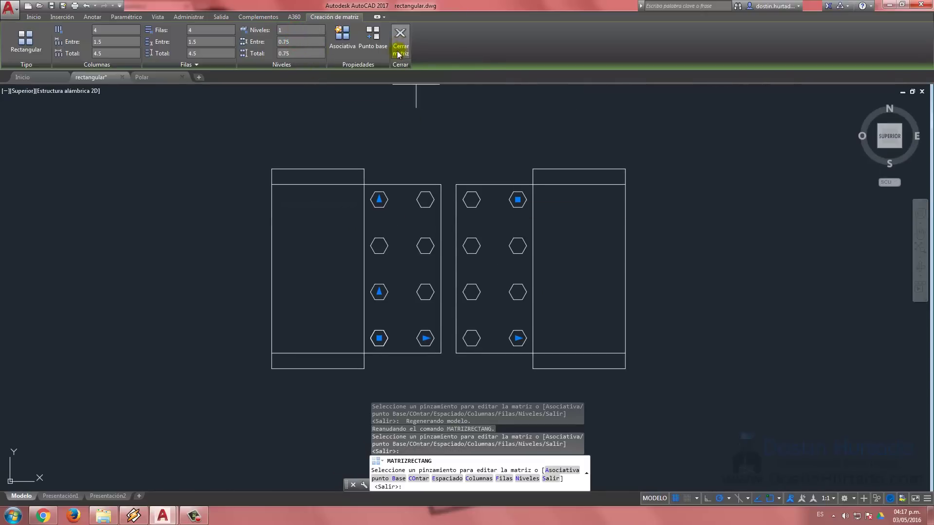
pyautogui.click(399, 48)
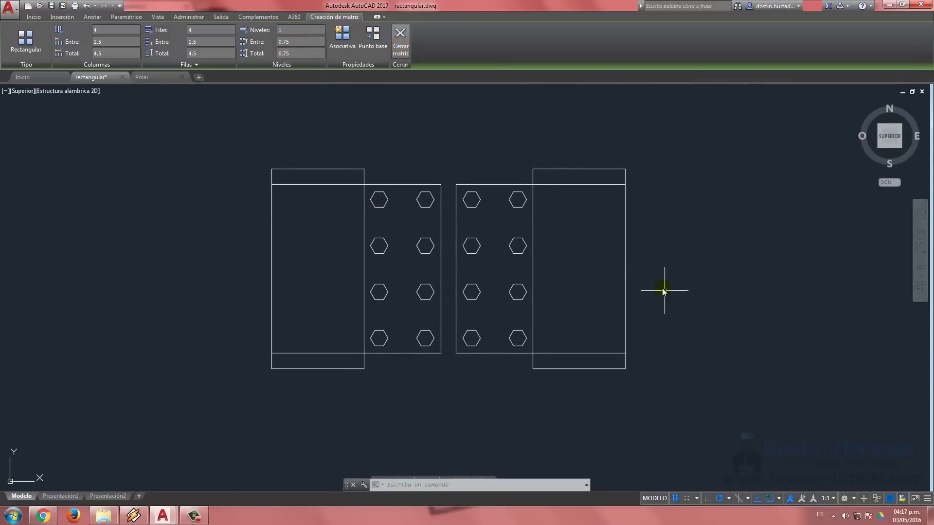
# Select two top-row hexagons in the rectangular array, then clear the selection
pyautogui.moveTo(662, 288); pyautogui.dragTo(621, 269, button='middle')
pyautogui.click(635, 249)
pyautogui.click(636, 313)
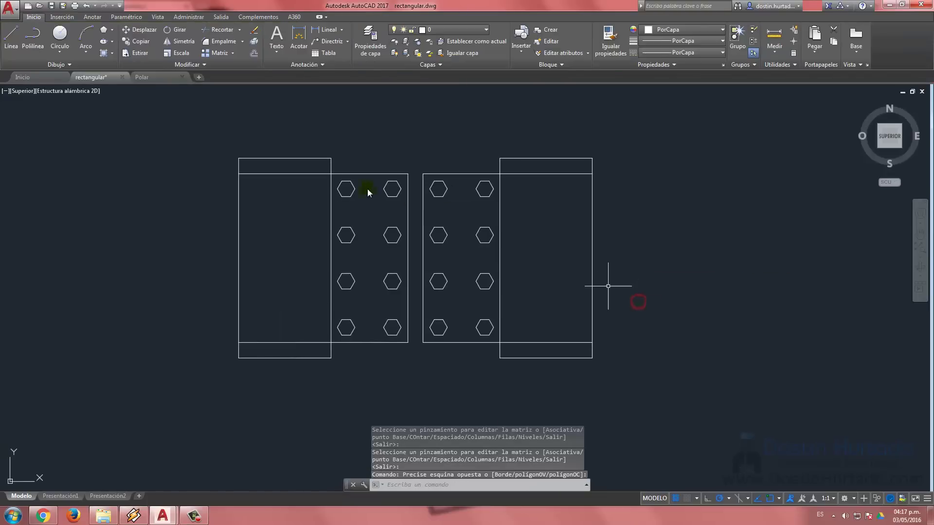
pyautogui.click(520, 276)
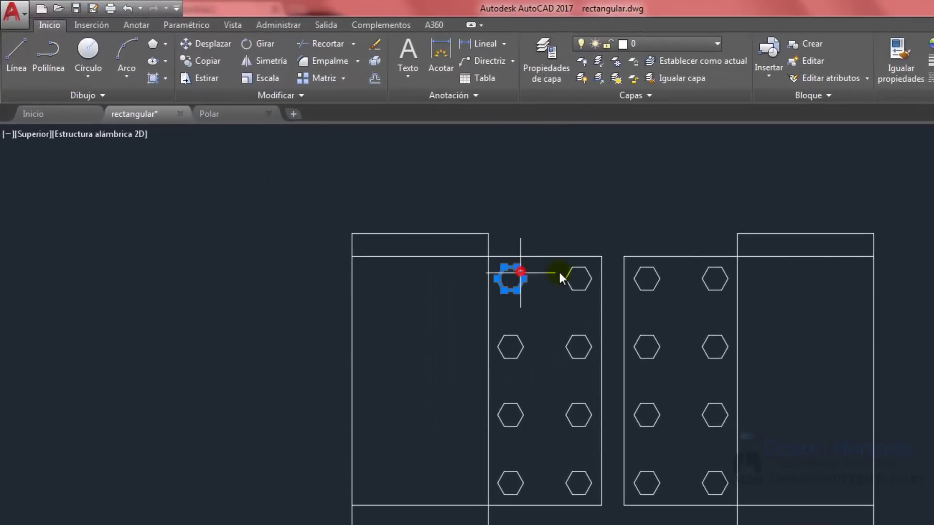
pyautogui.click(583, 274)
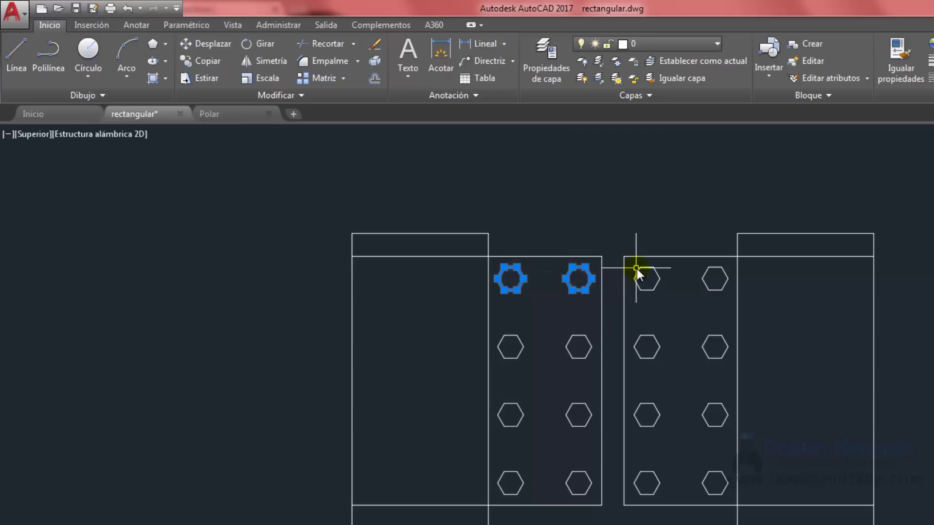
pyautogui.press('Escape')
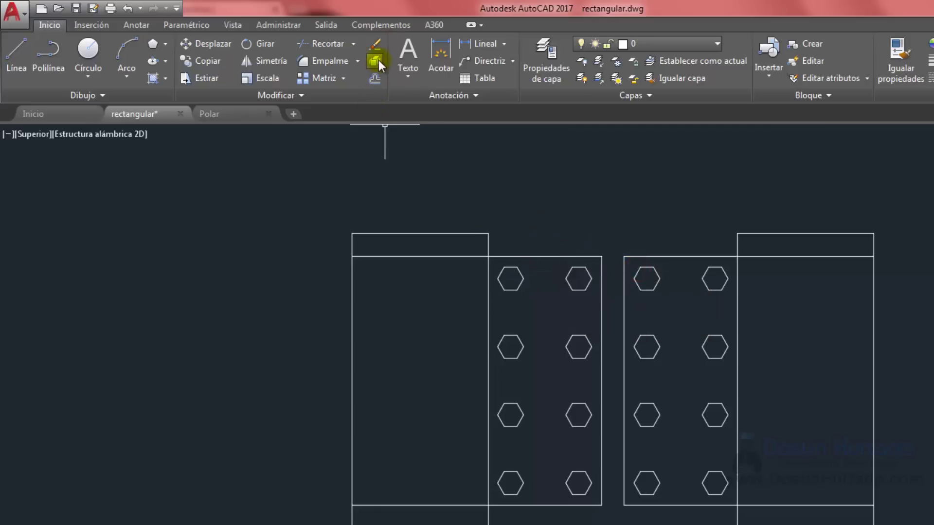
# Reselect top-row hexagons, clear them, then switch to the Polar drawing
pyautogui.click(509, 288)
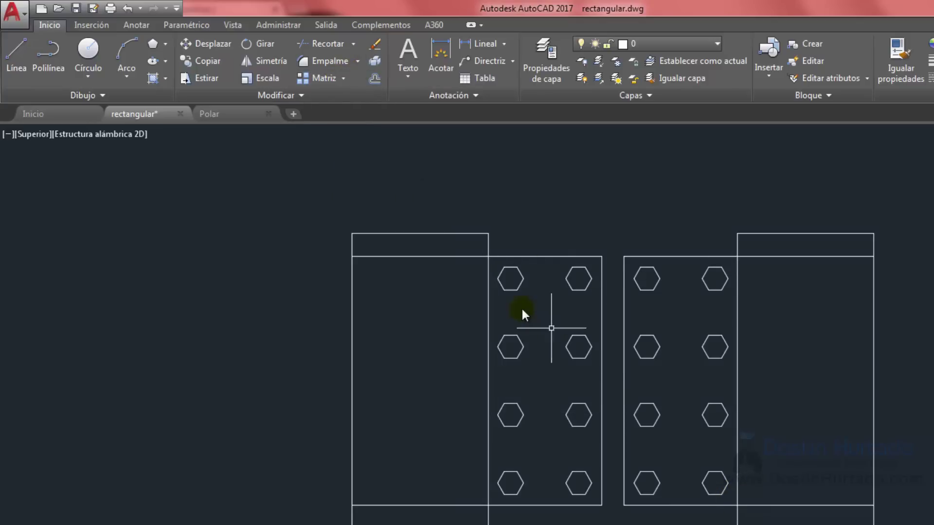
pyautogui.click(508, 291)
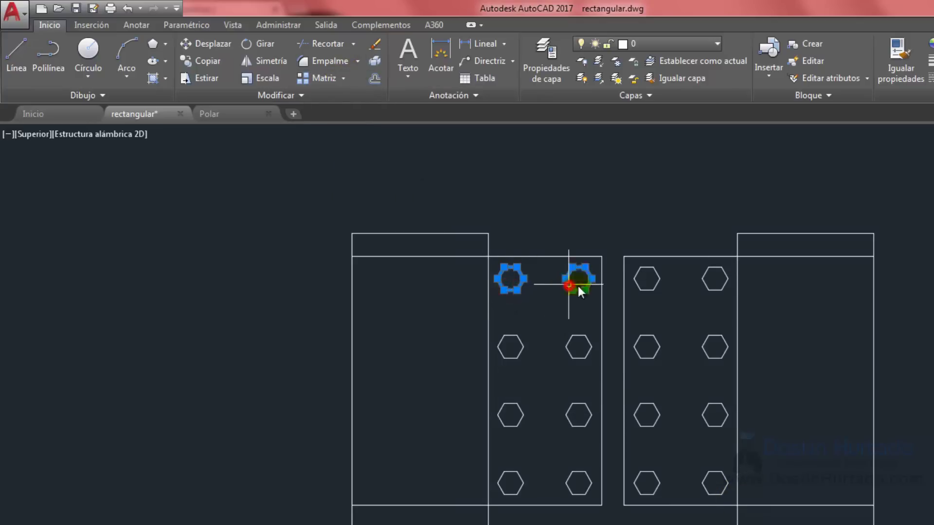
pyautogui.click(636, 288)
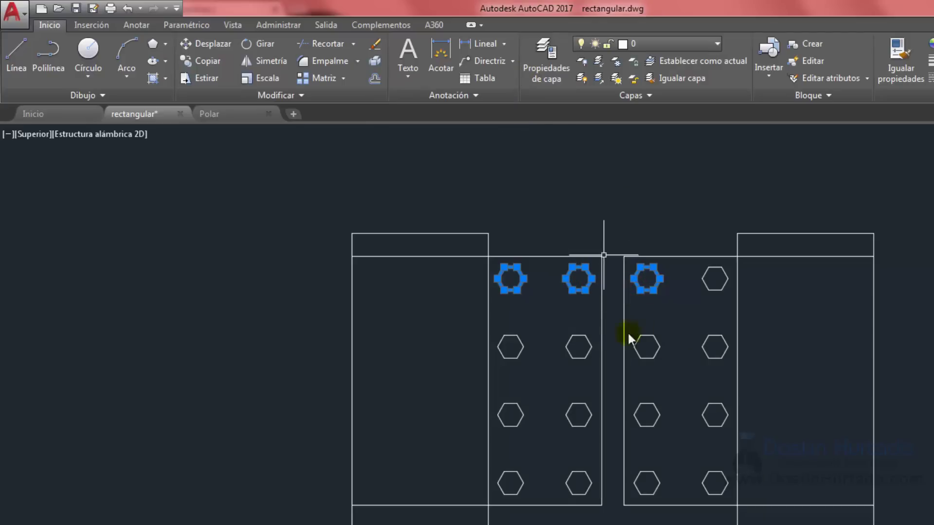
pyautogui.press('Escape')
pyautogui.moveTo(603, 410); pyautogui.dragTo(591, 428, button='middle')
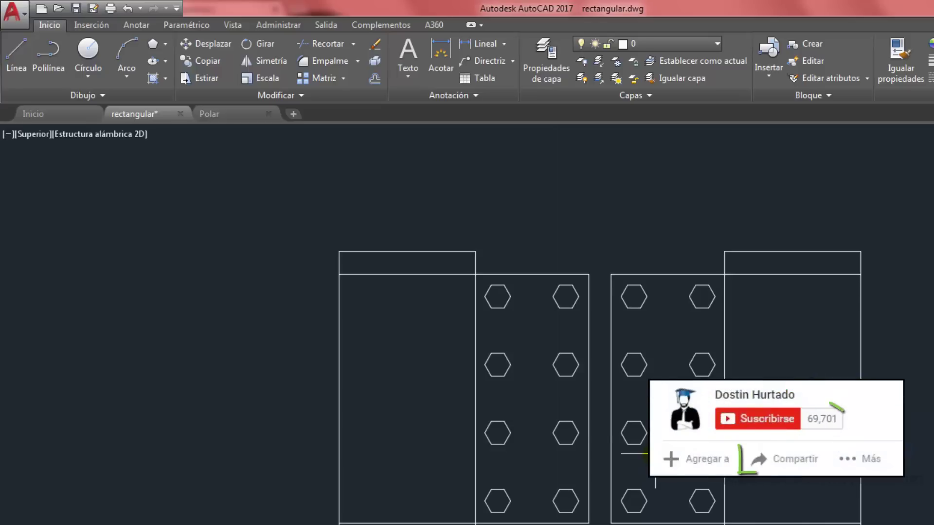
pyautogui.click(206, 115)
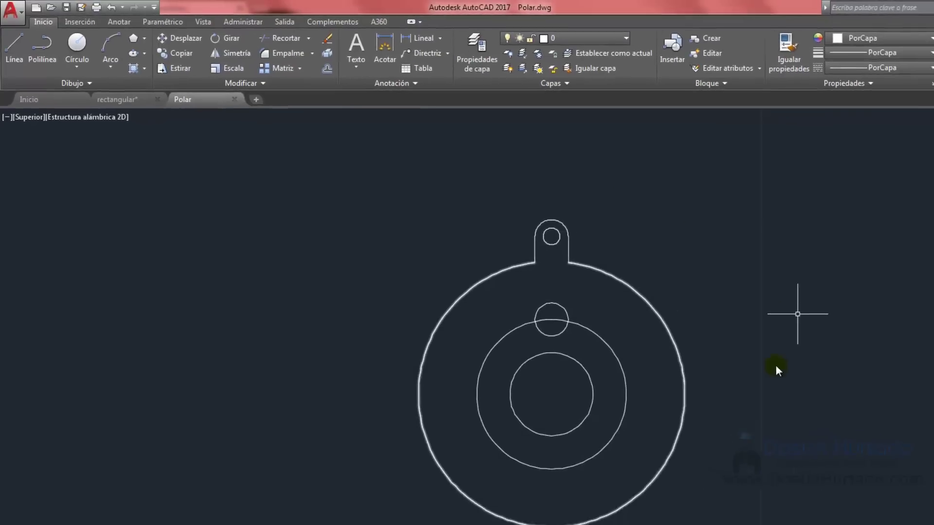
pyautogui.moveTo(775, 365); pyautogui.dragTo(703, 342, button='middle')
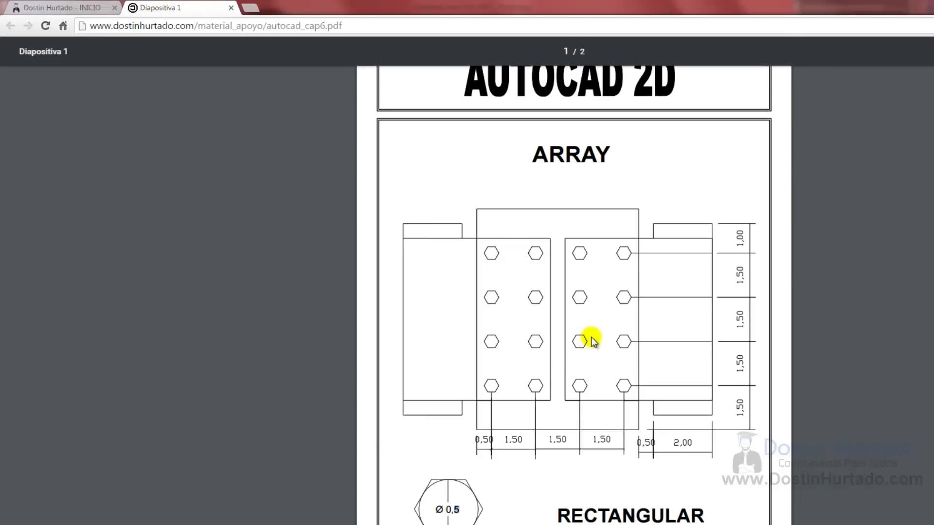
pyautogui.scroll(-2, 590, 338)
pyautogui.scroll(-5, 591, 340)
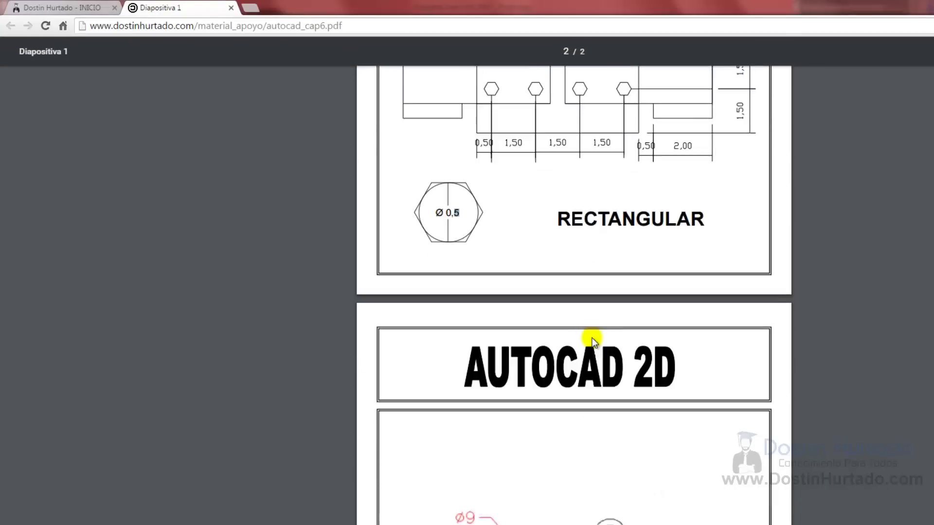
pyautogui.scroll(-4, 592, 340)
pyautogui.scroll(-2, 594, 340)
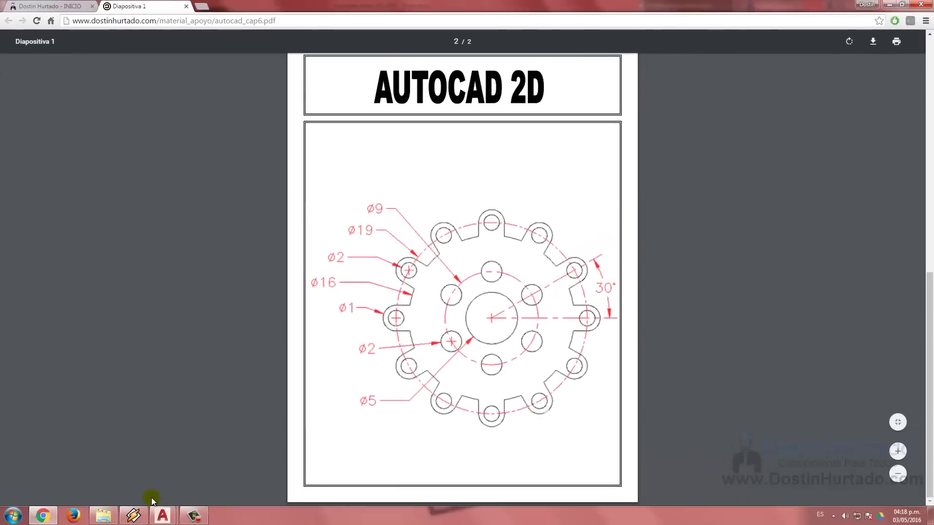
pyautogui.click(134, 517)
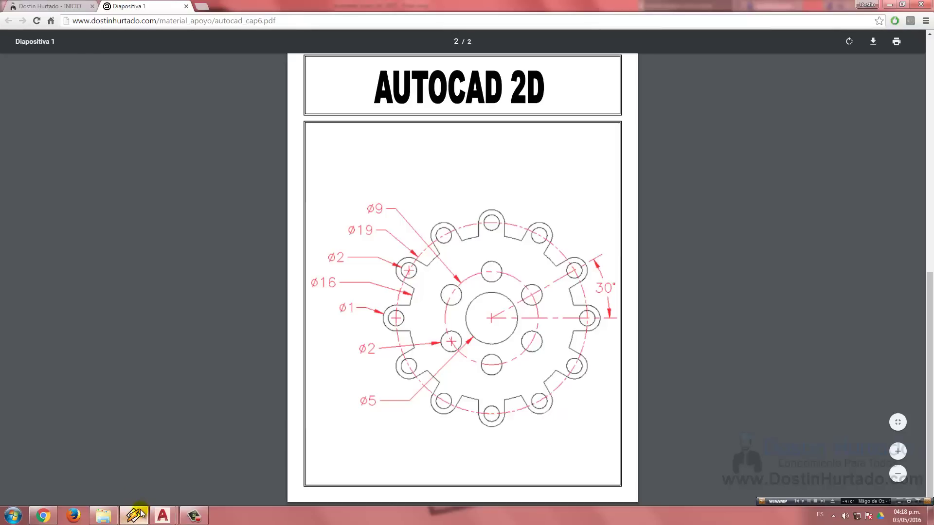
# Polar-array the window-selected top lug about the concentric circles' centre
pyautogui.moveTo(162, 516)
pyautogui.click(185, 474)
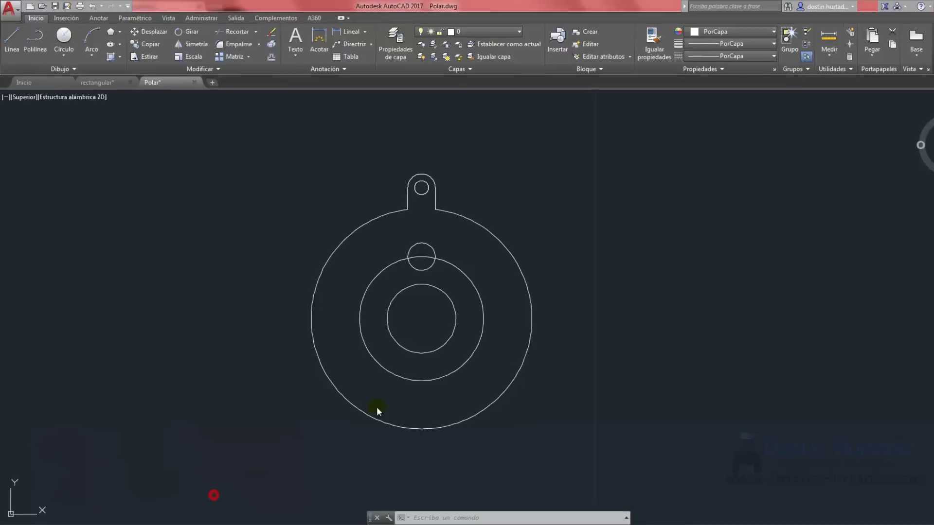
pyautogui.click(292, 66)
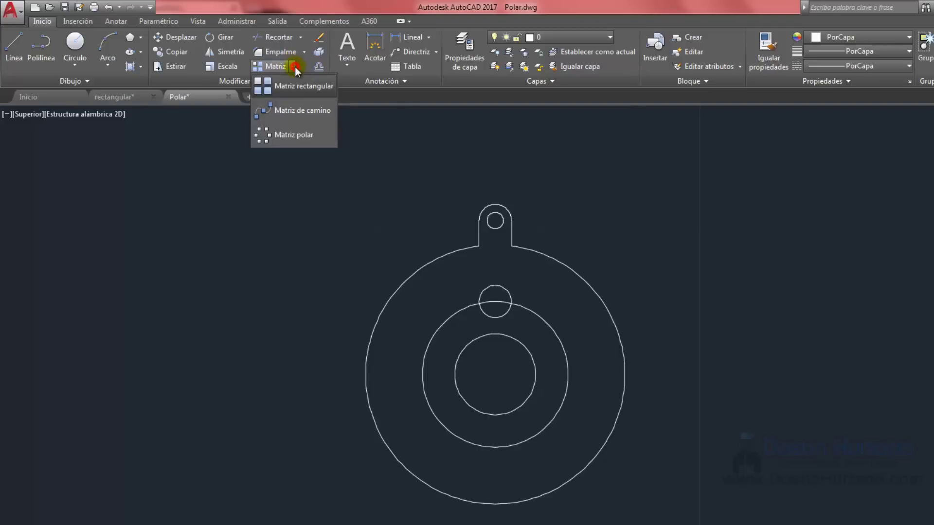
pyautogui.click(292, 136)
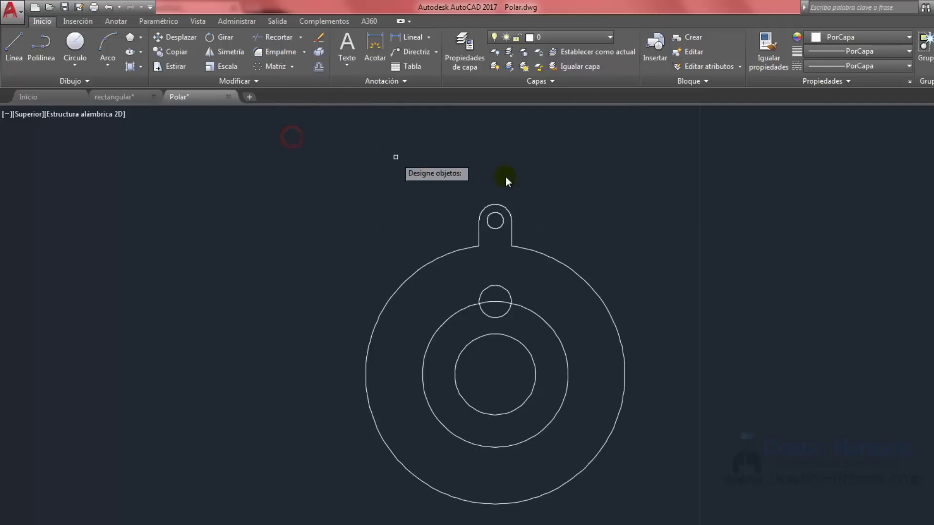
pyautogui.click(528, 181)
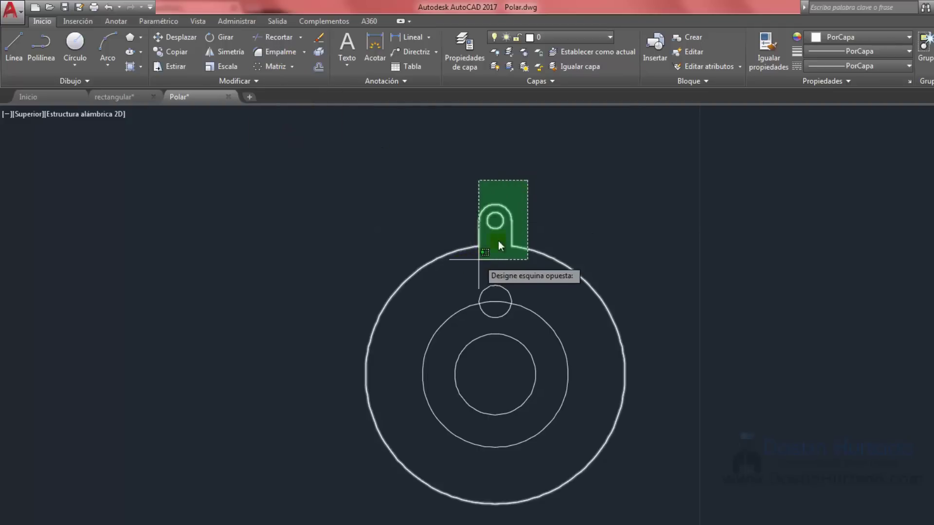
pyautogui.click(468, 180)
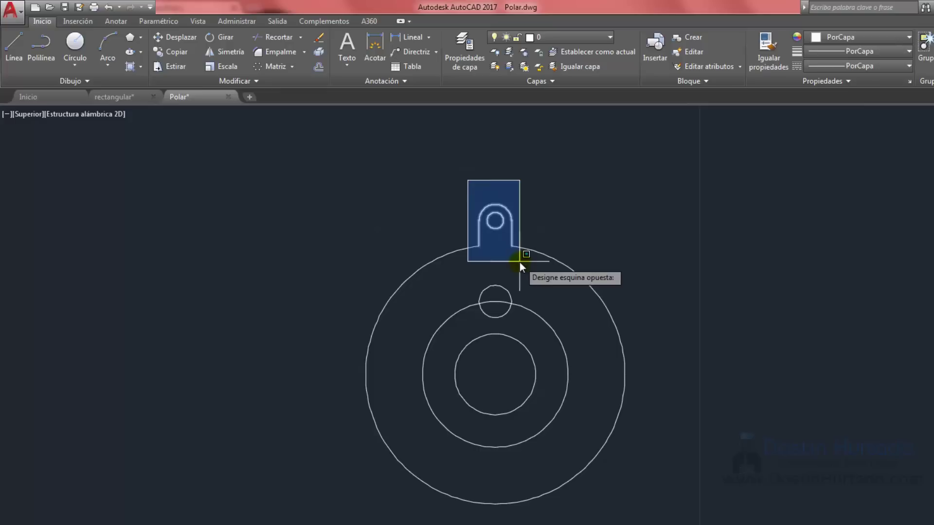
pyautogui.click(520, 261)
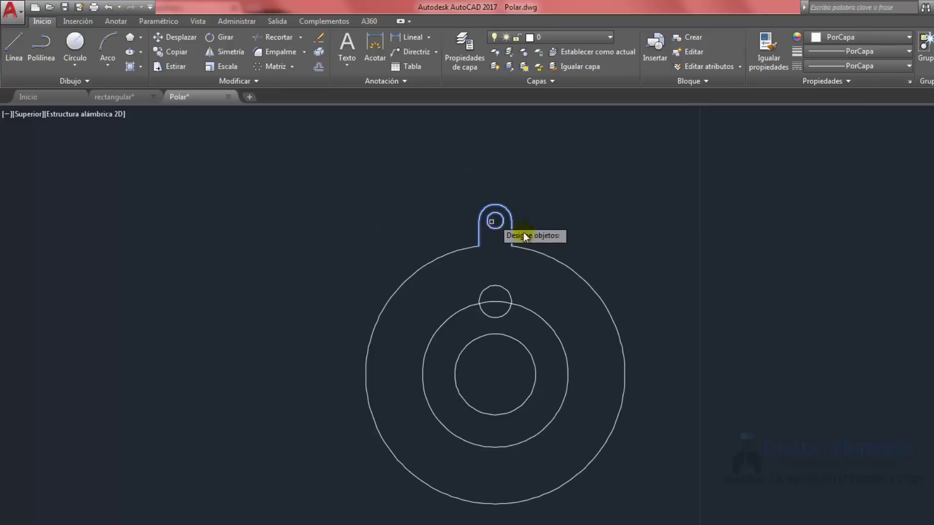
pyautogui.press('Return')
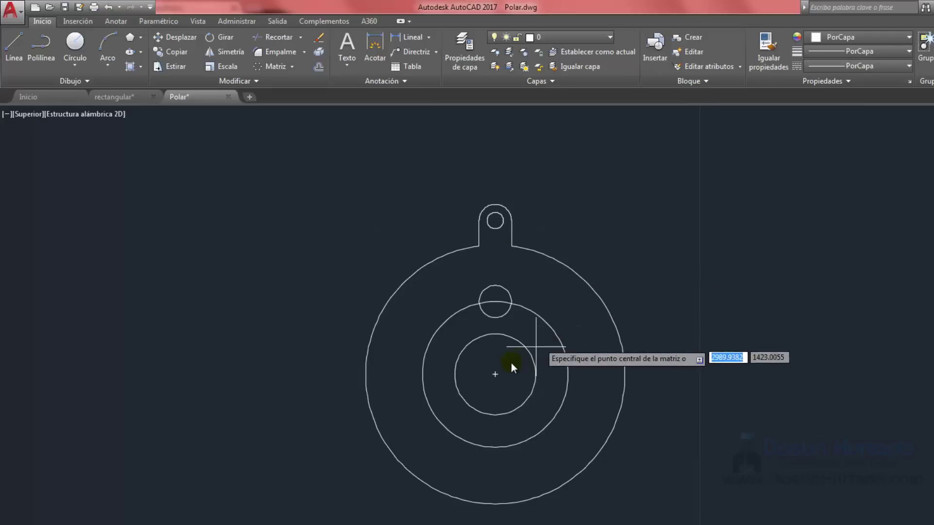
pyautogui.click(493, 374)
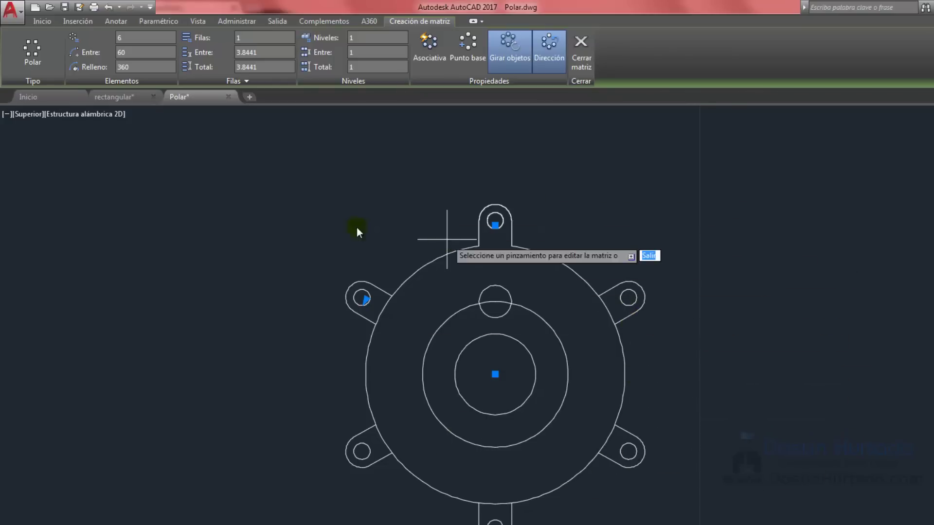
# Set the lug array to 12 items 30° apart and close the array
pyautogui.click(127, 35)
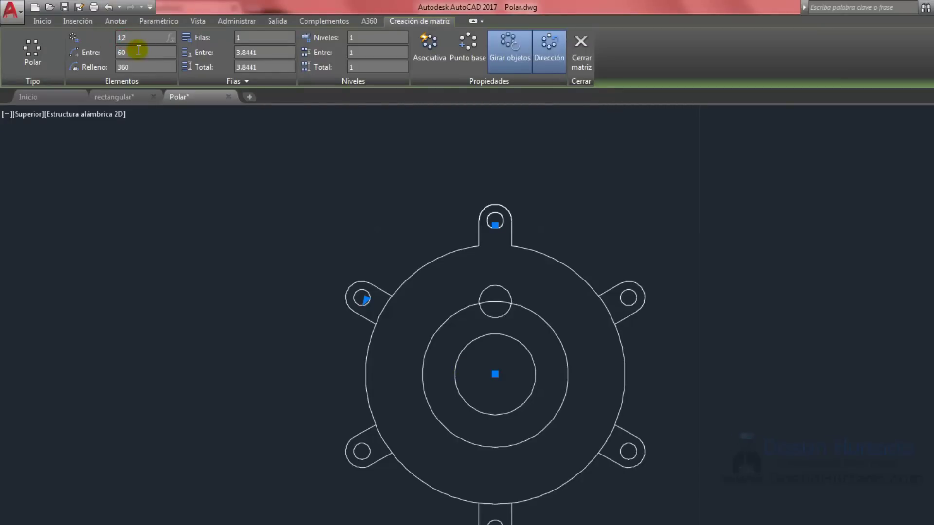
pyautogui.click(138, 49)
pyautogui.write('30')
pyautogui.click(143, 39)
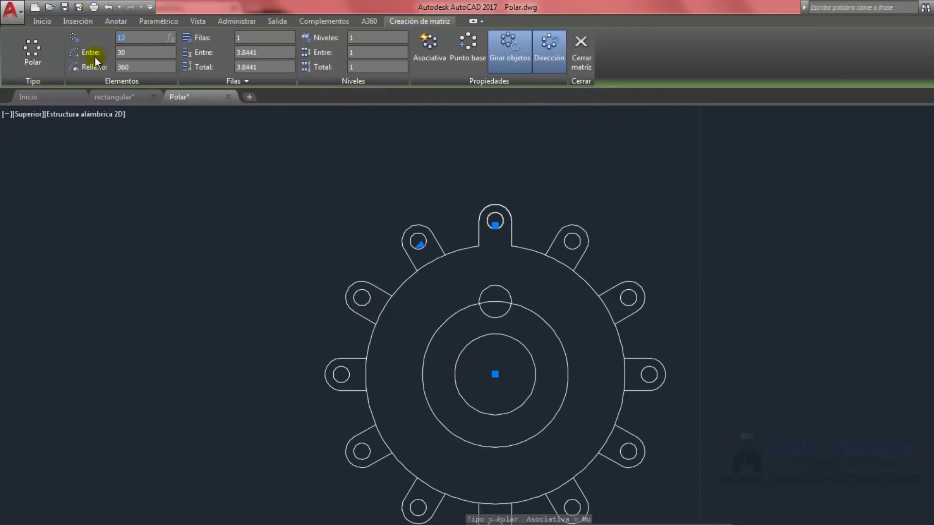
pyautogui.click(125, 50)
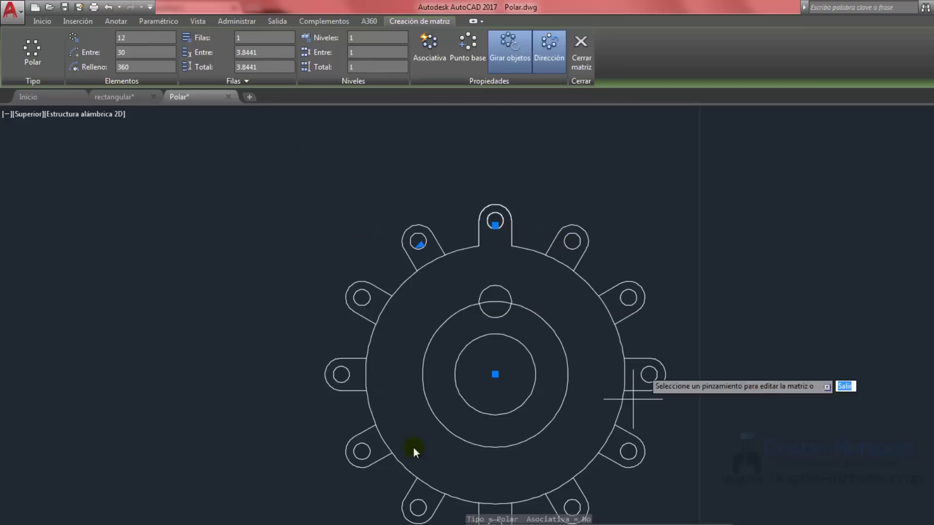
pyautogui.click(582, 50)
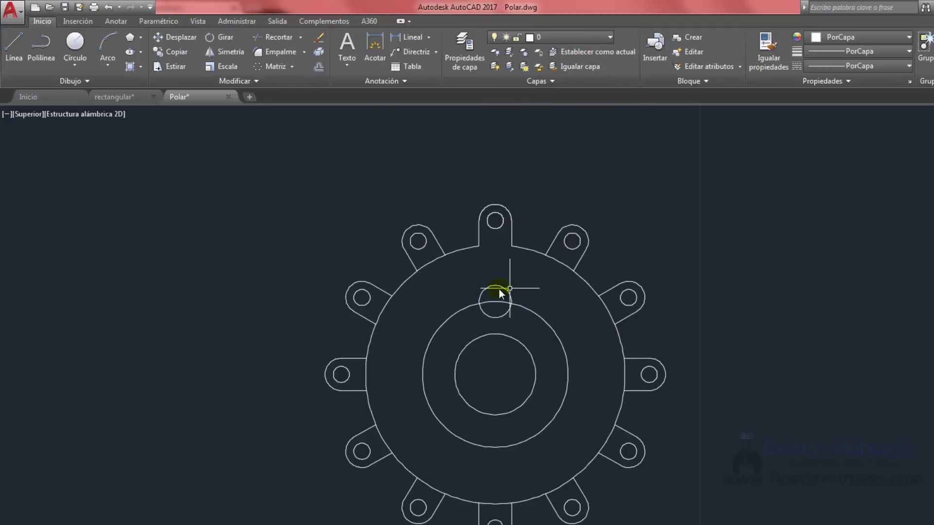
# Polar-array the small top circle around the plate centre, six copies 60° apart
pyautogui.click(276, 67)
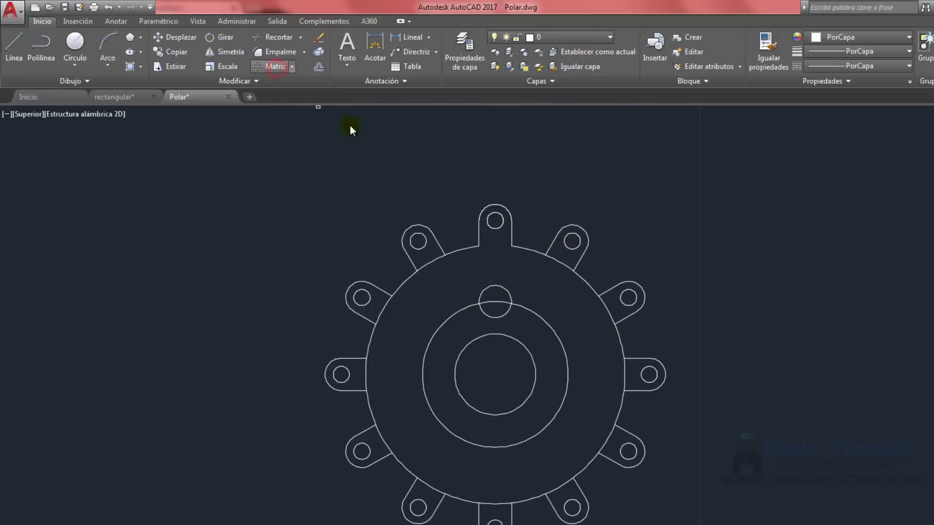
pyautogui.click(507, 292)
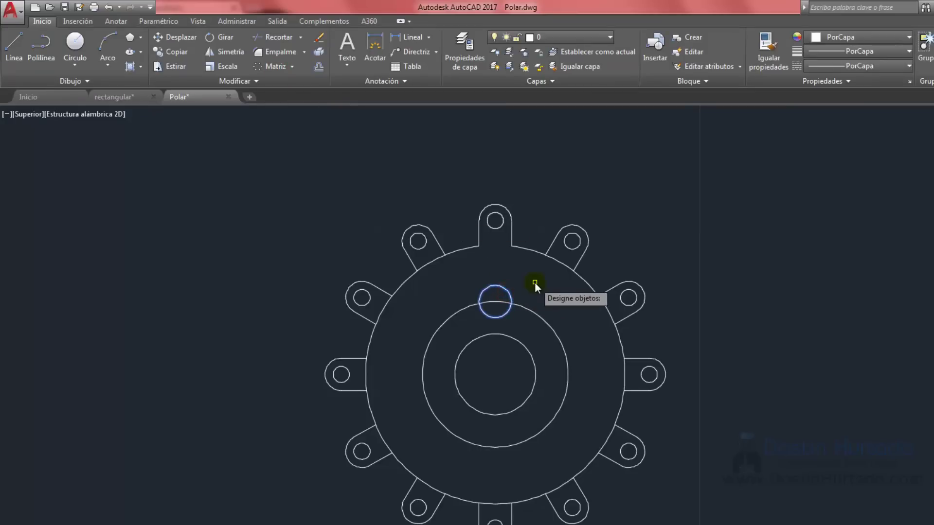
pyautogui.press('Return')
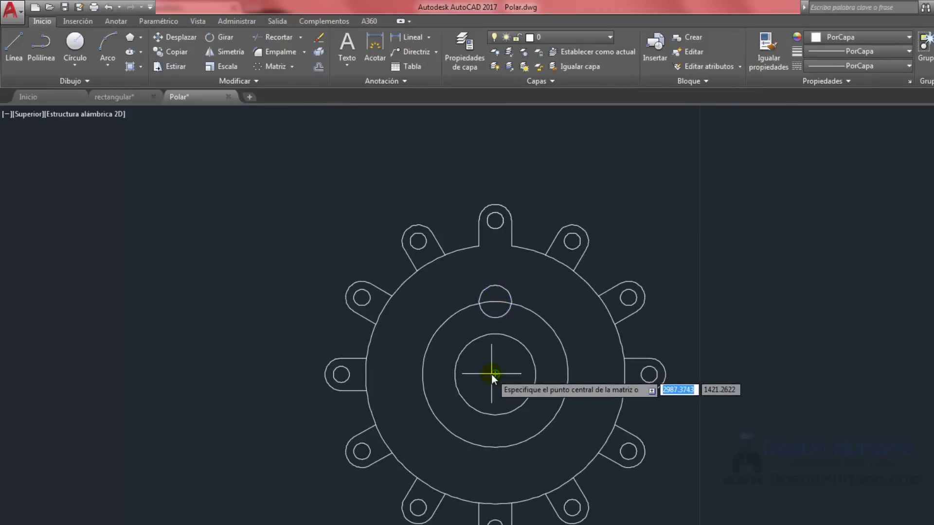
pyautogui.click(492, 374)
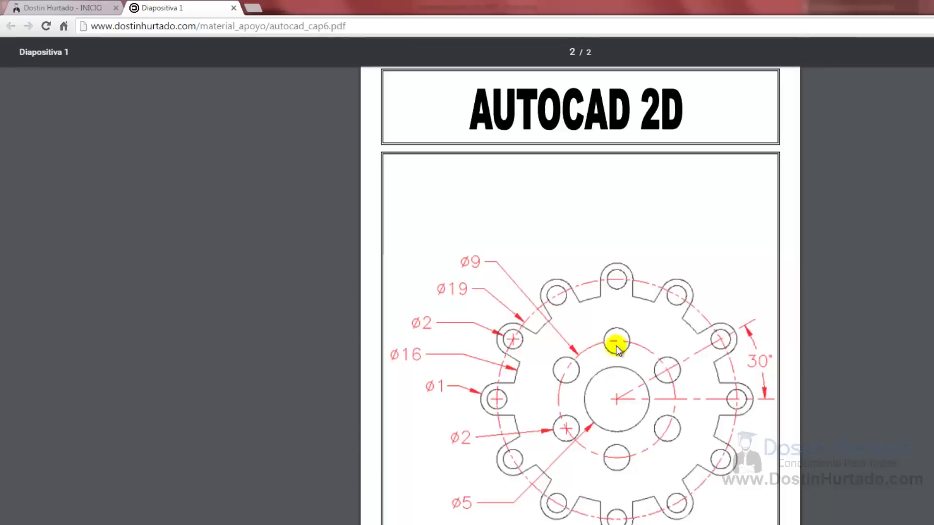
pyautogui.hotkey('alt', 'Tab')
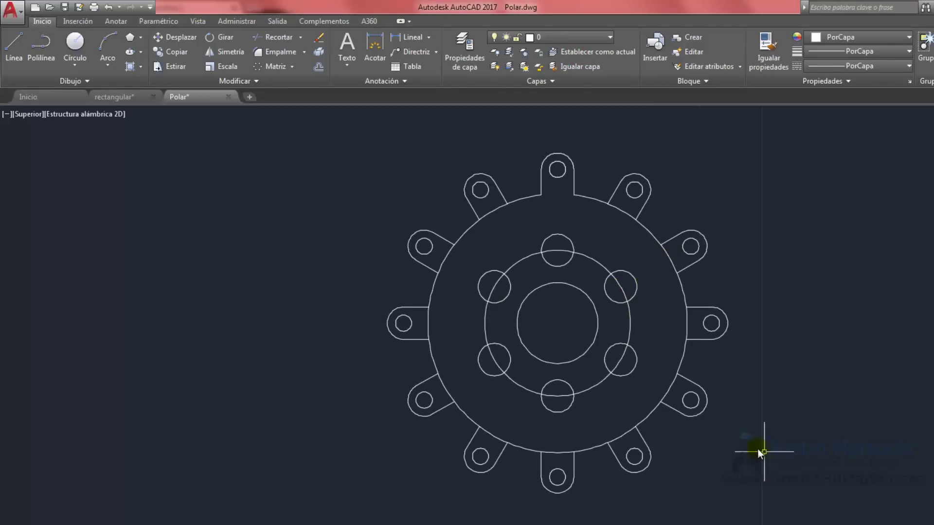
# Trim the outer circle arcs between all 12 lugs, using every object as a cutting edge
pyautogui.click(276, 36)
pyautogui.rightClick(529, 209)
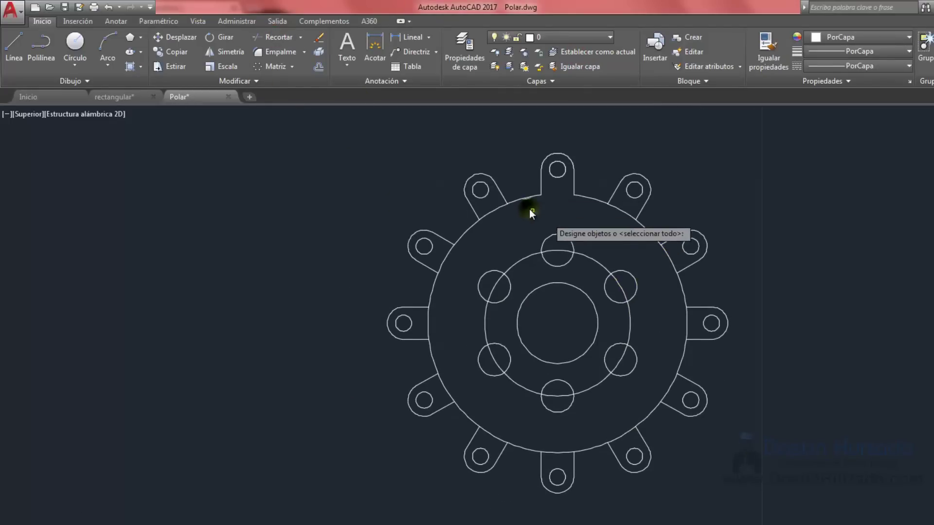
pyautogui.click(495, 207)
pyautogui.click(495, 224)
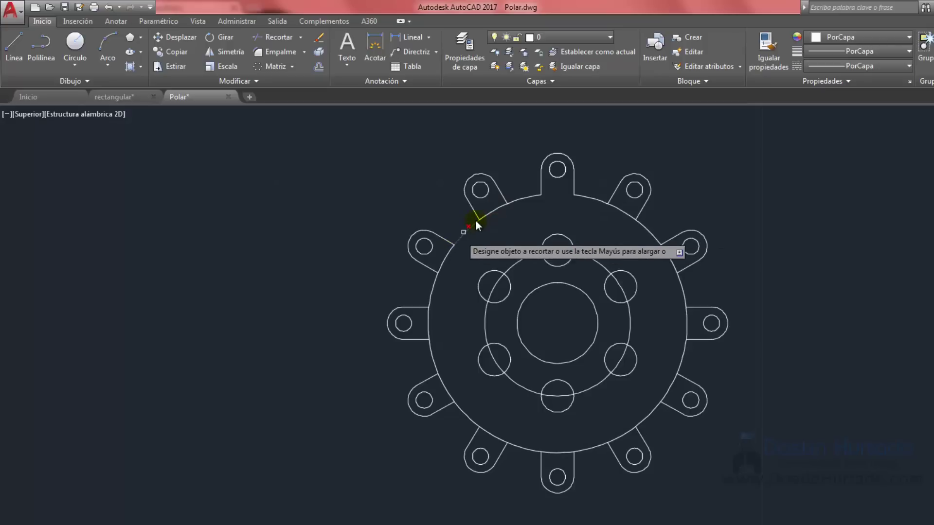
pyautogui.moveTo(476, 221)
pyautogui.mouseDown()
pyautogui.moveTo(441, 262)
pyautogui.moveTo(442, 382)
pyautogui.moveTo(488, 431)
pyautogui.moveTo(556, 455)
pyautogui.moveTo(665, 398)
pyautogui.moveTo(682, 270)
pyautogui.moveTo(621, 209)
pyautogui.moveTo(565, 227)
pyautogui.mouseUp()
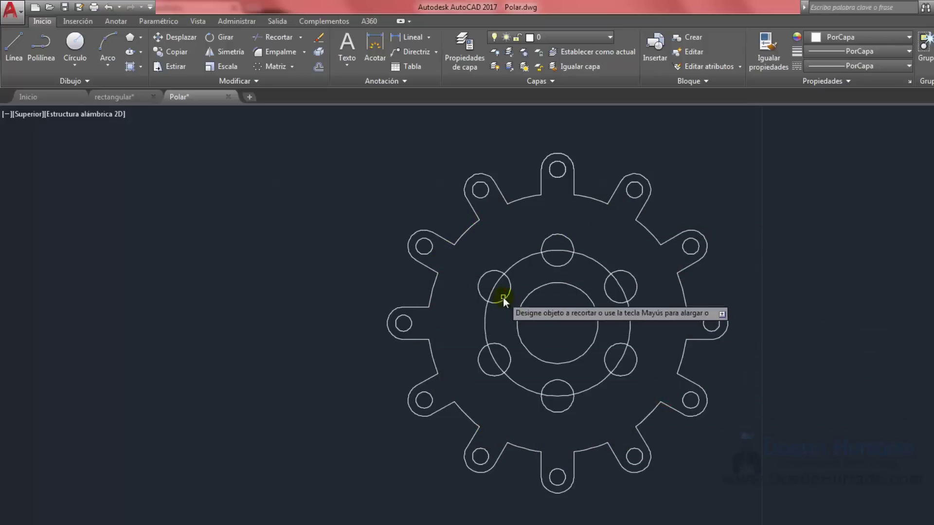
pyautogui.press('Escape')
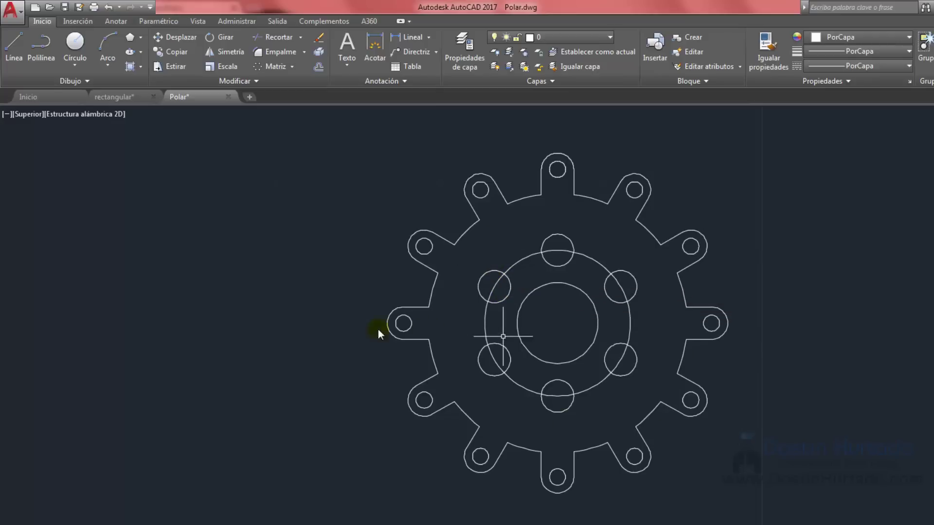
pyautogui.moveTo(319, 333); pyautogui.dragTo(782, 336, button='middle')
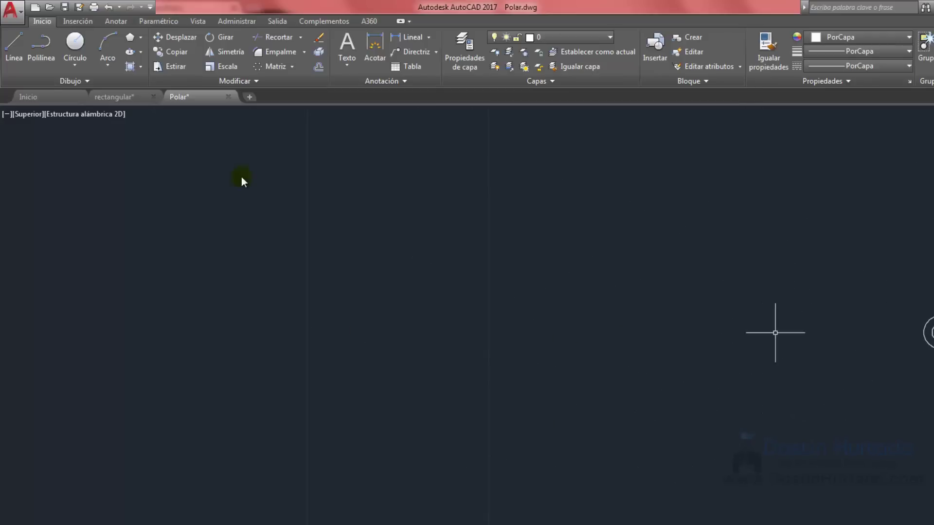
# Start a polyline left of the gear and switch it to arc mode
pyautogui.click(291, 66)
pyautogui.click(332, 5)
pyautogui.click(52, 76)
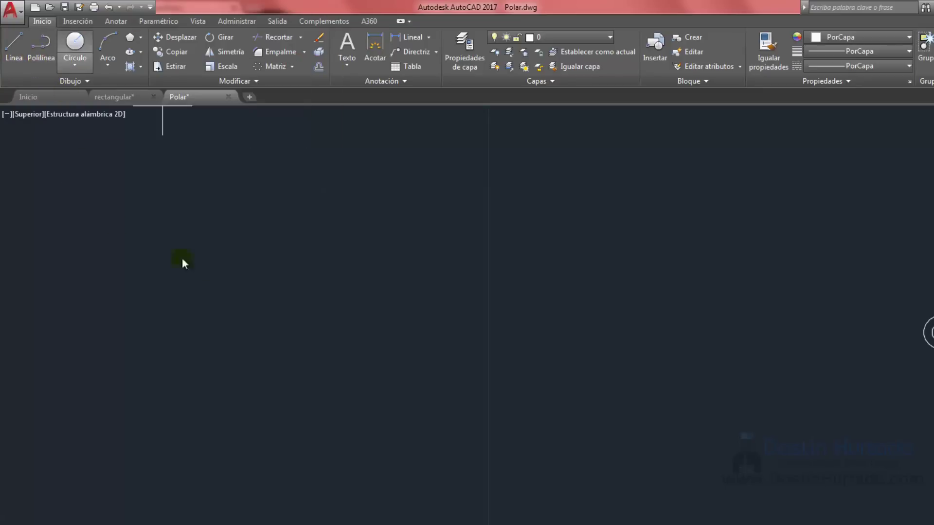
pyautogui.click(122, 317)
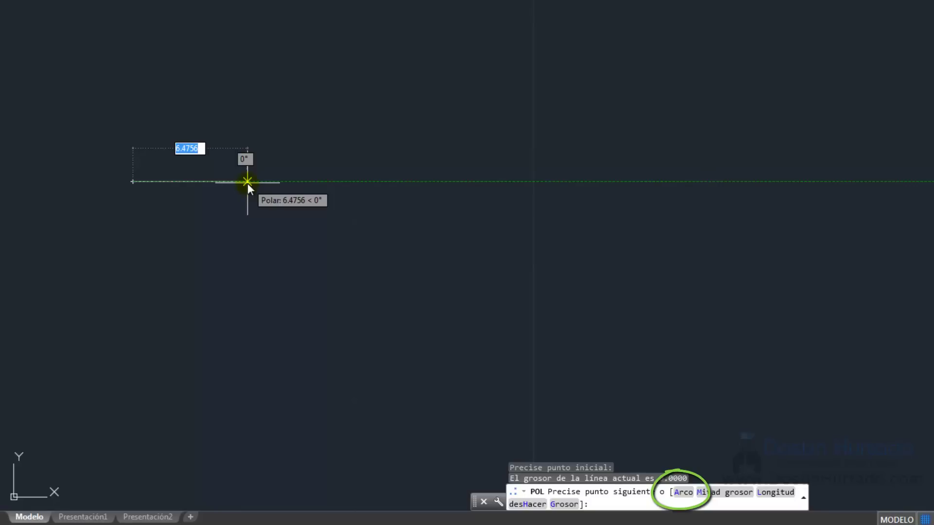
pyautogui.write('a')
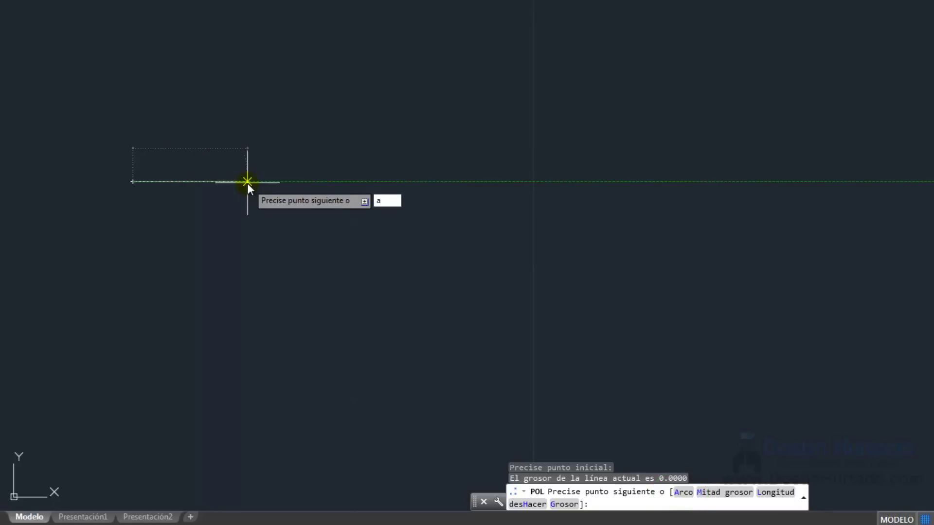
pyautogui.press('Return')
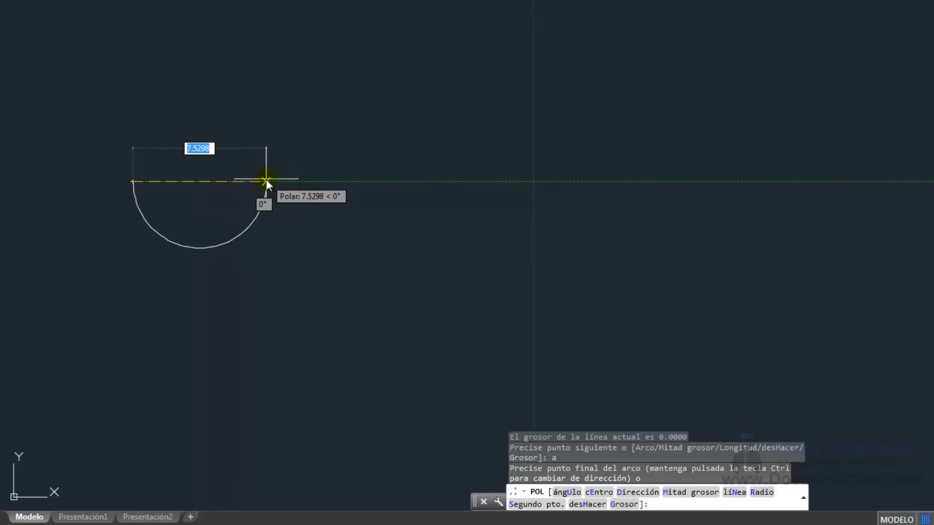
# Draw three 10-unit semicircular arcs, end the polyline and select it
pyautogui.write('10')
pyautogui.press('Return')
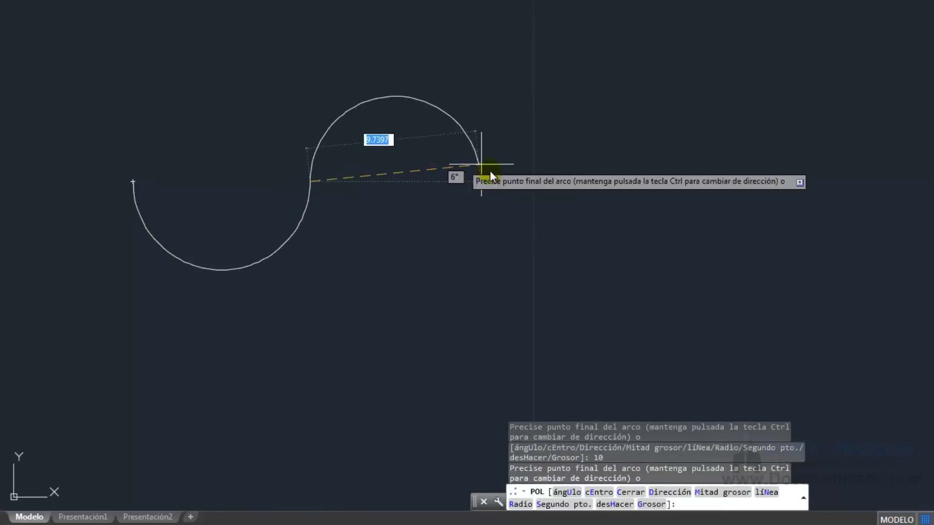
pyautogui.write('10')
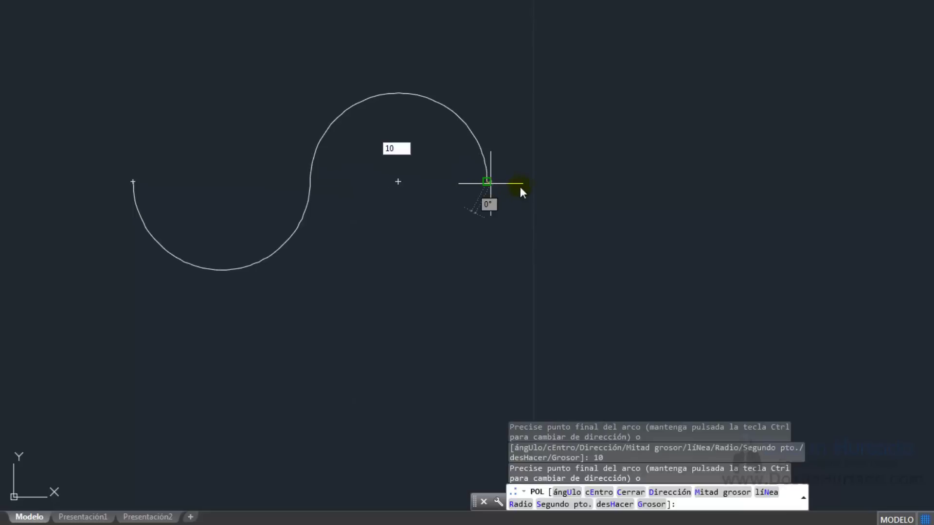
pyautogui.press('Return')
pyautogui.write('10')
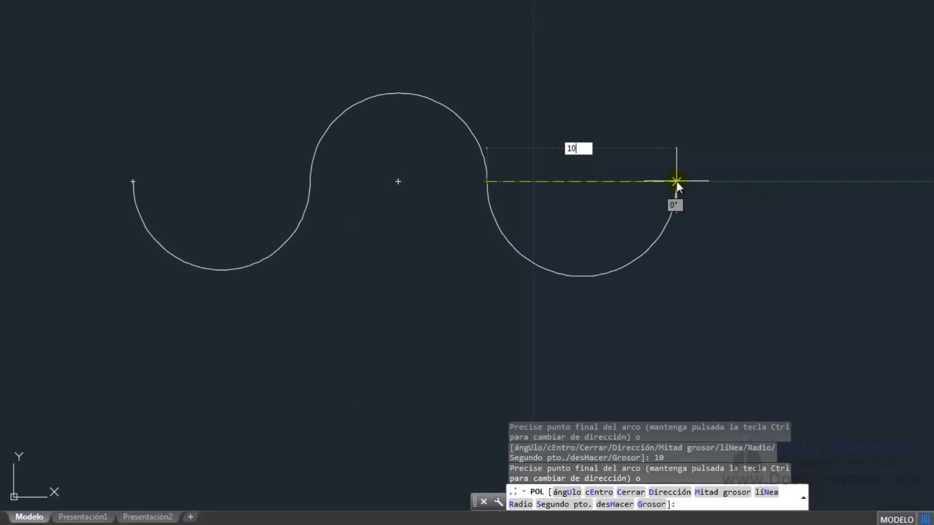
pyautogui.press('Return')
pyautogui.press('Escape')
pyautogui.press('Escape')
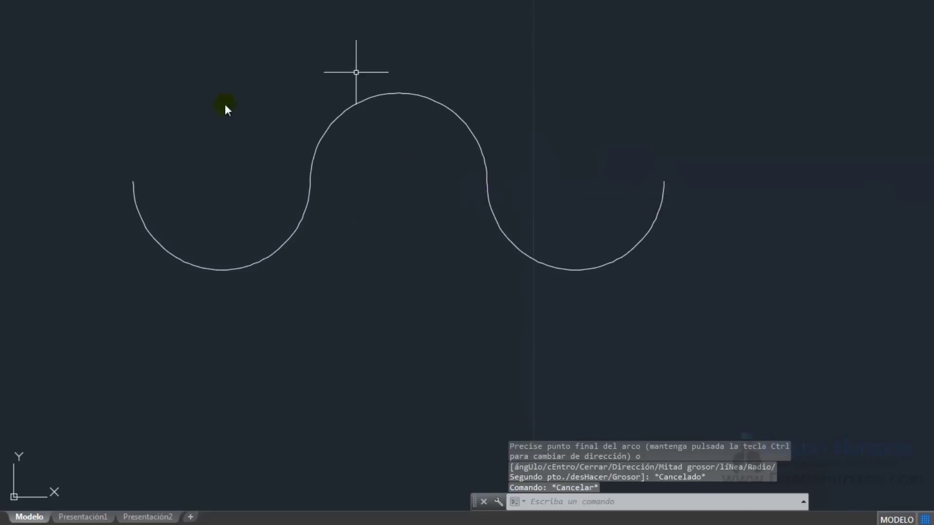
pyautogui.click(136, 212)
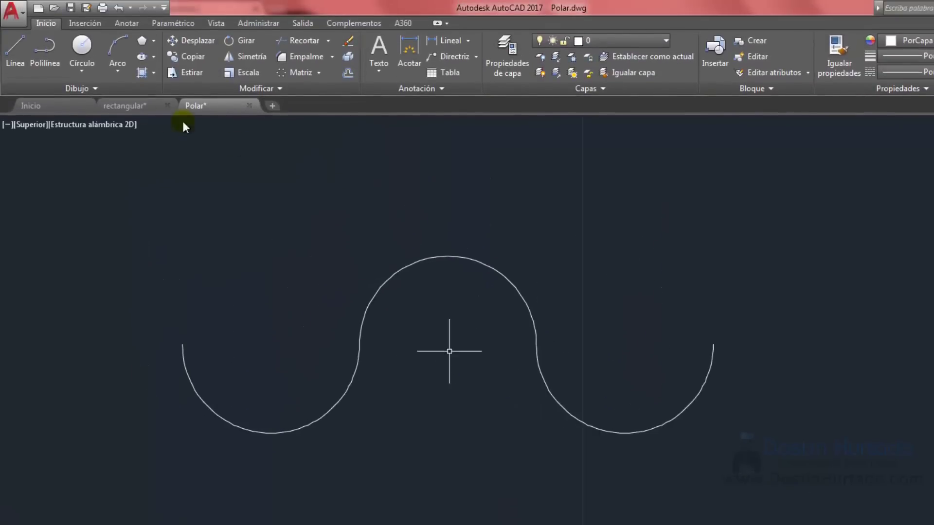
# Draw a radius 1 circle centred at the wave's left end
pyautogui.click(81, 46)
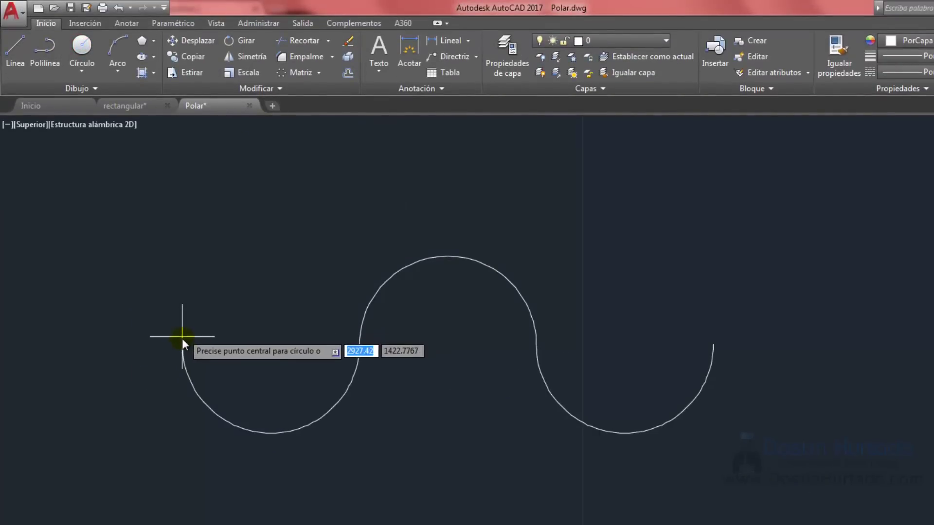
pyautogui.click(182, 343)
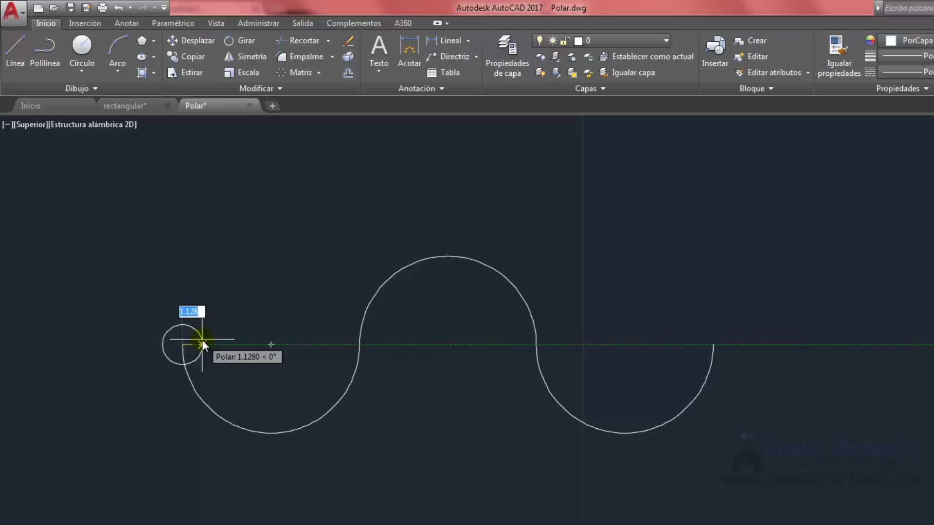
pyautogui.write('1')
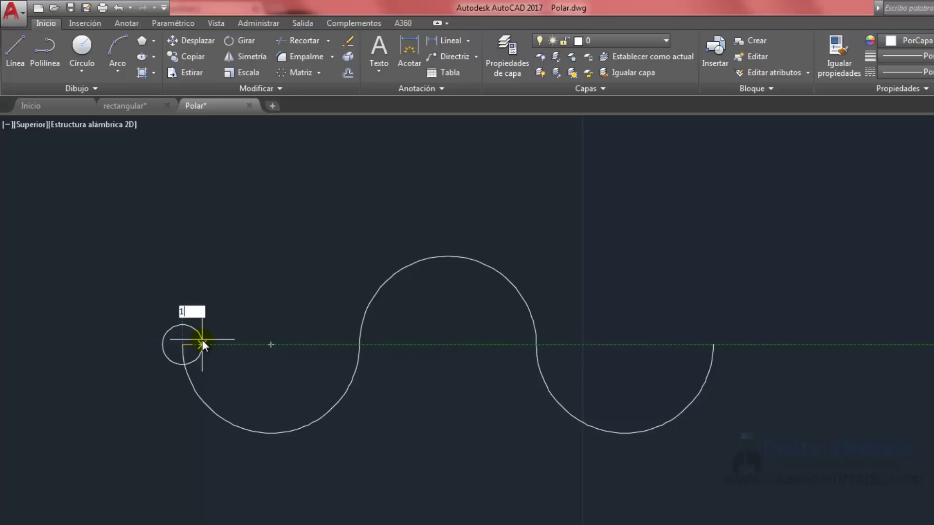
pyautogui.press('Return')
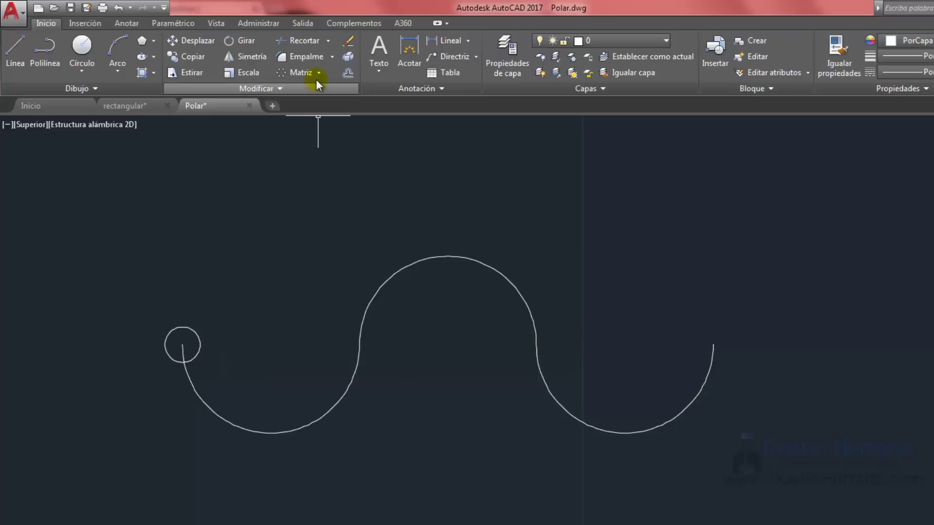
# Path-array the small circle along the wavy polyline
pyautogui.click(319, 73)
pyautogui.click(323, 118)
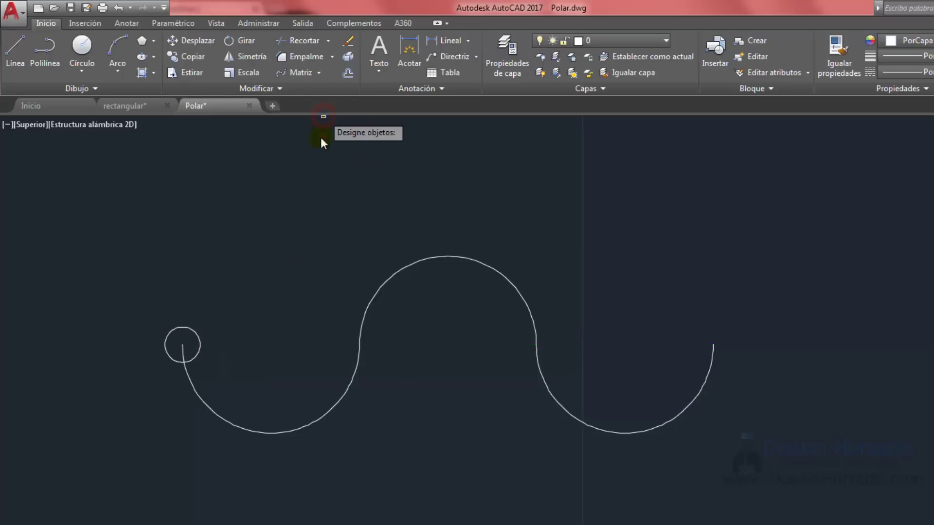
pyautogui.click(183, 325)
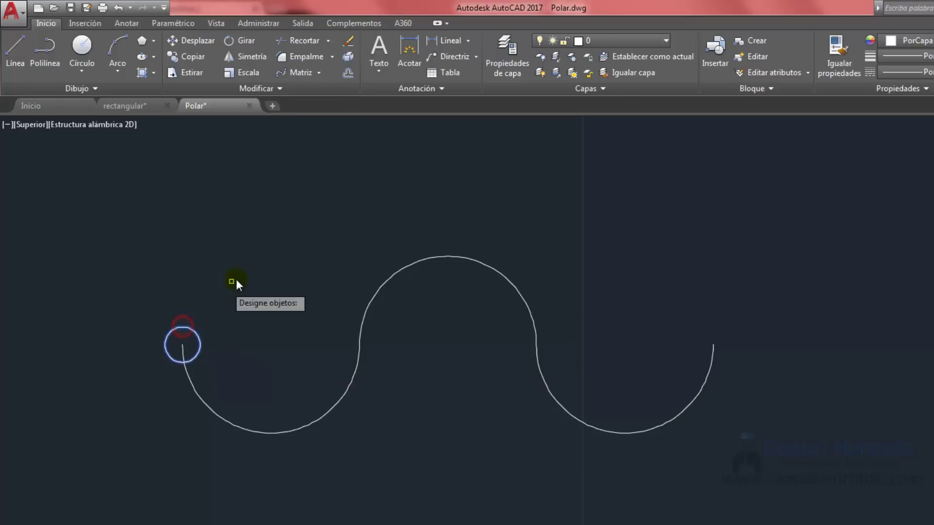
pyautogui.press('Return')
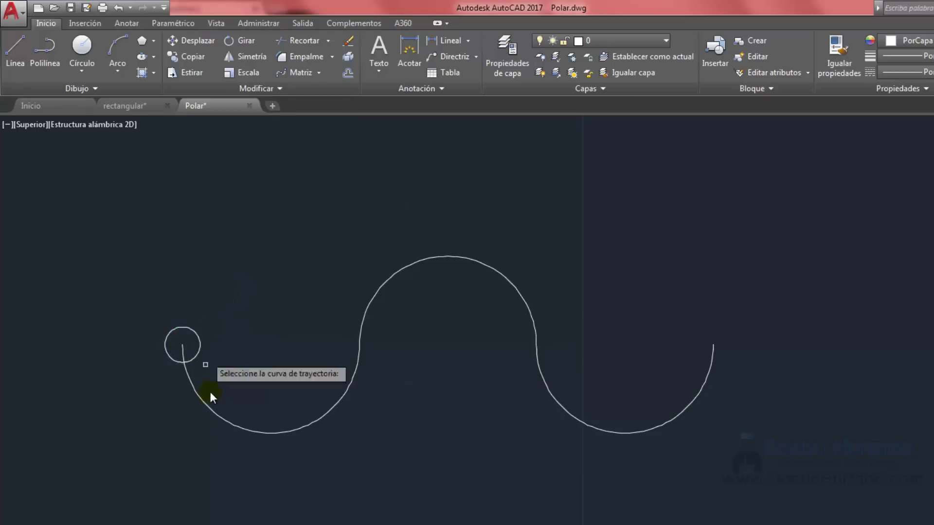
pyautogui.click(212, 409)
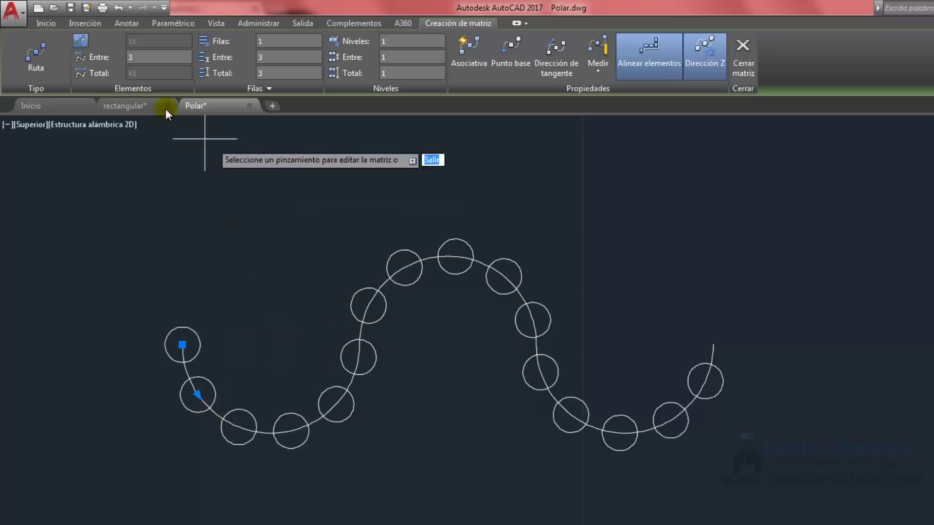
# Set the path array's item spacing to 1 so the circles overlap
pyautogui.click(131, 57)
pyautogui.click(142, 57)
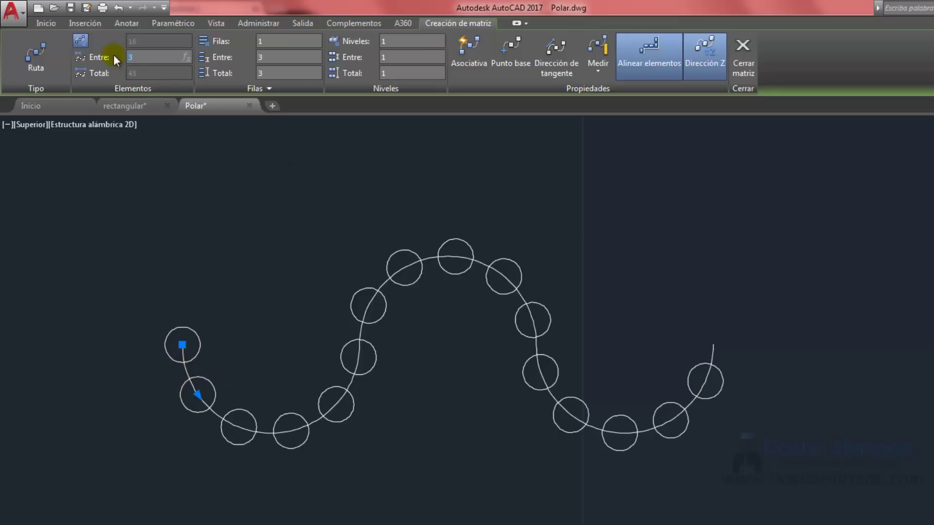
pyautogui.click(136, 59)
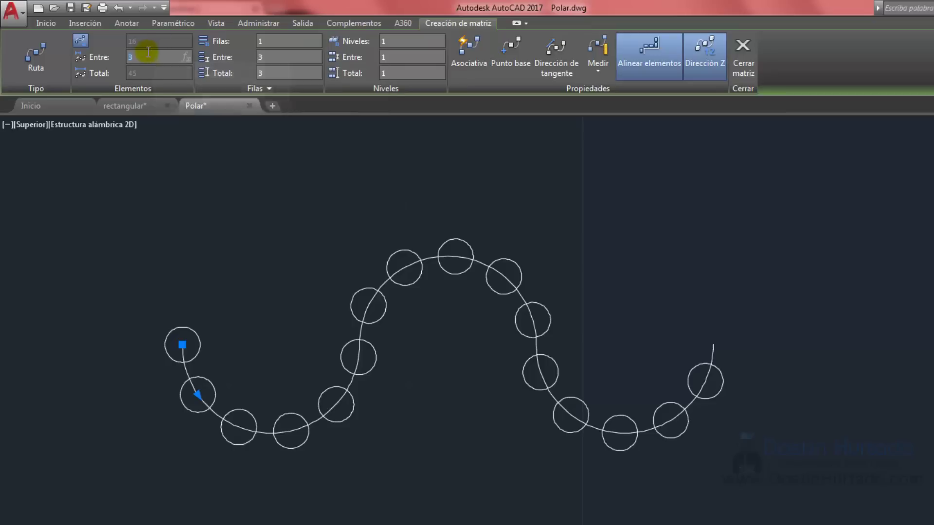
pyautogui.click(145, 57)
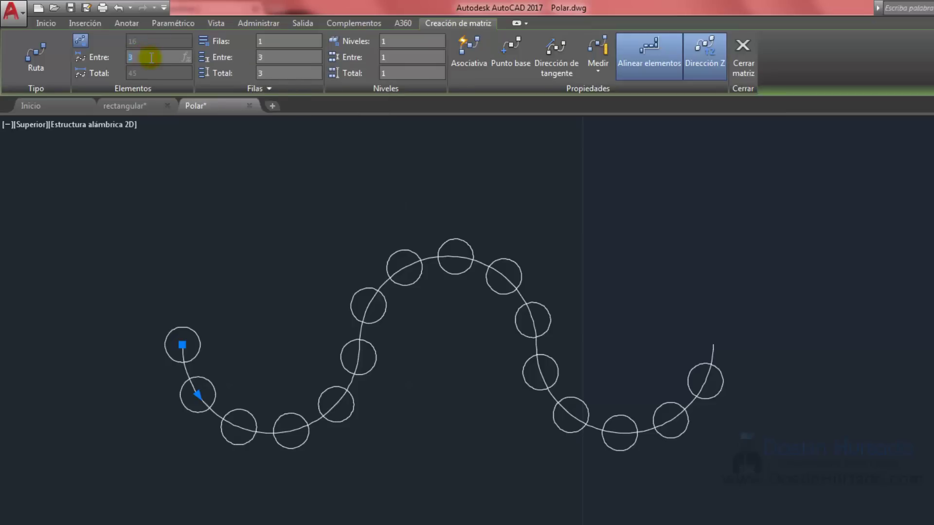
pyautogui.write('1')
pyautogui.press('Return')
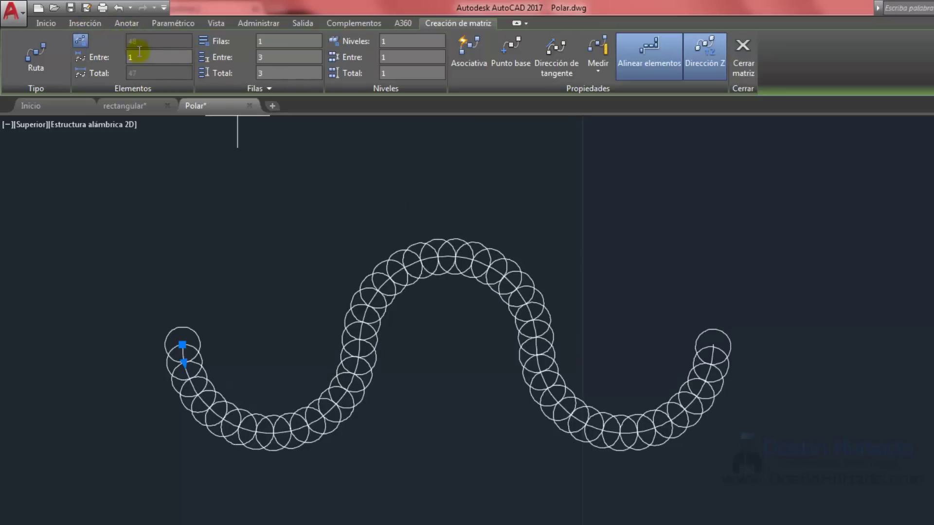
pyautogui.click(600, 71)
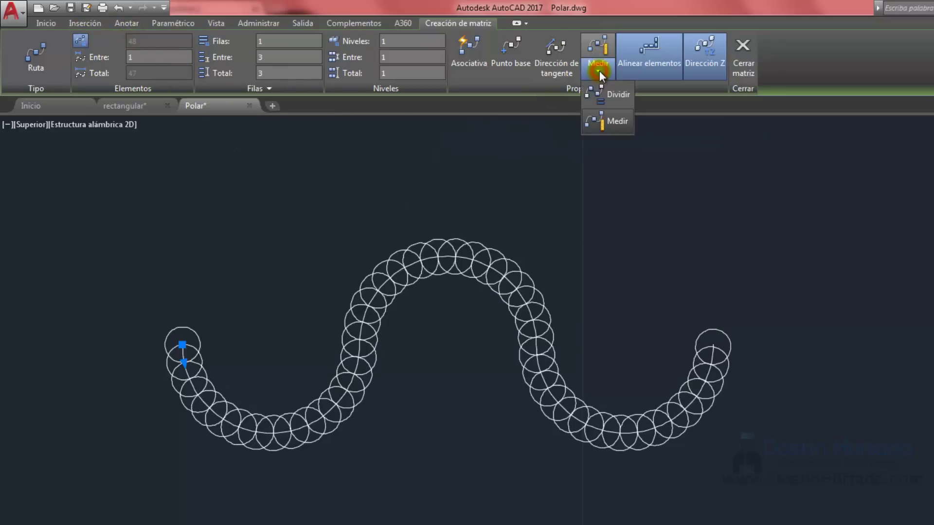
# Switch the path array to Divide and set the item count to 30, then 15
pyautogui.click(611, 94)
pyautogui.click(133, 40)
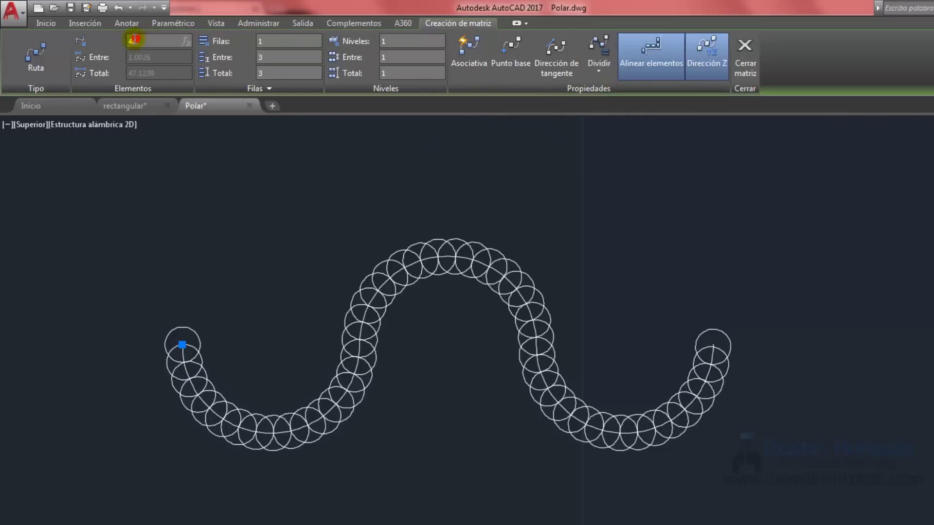
pyautogui.press('Return')
pyautogui.write('30')
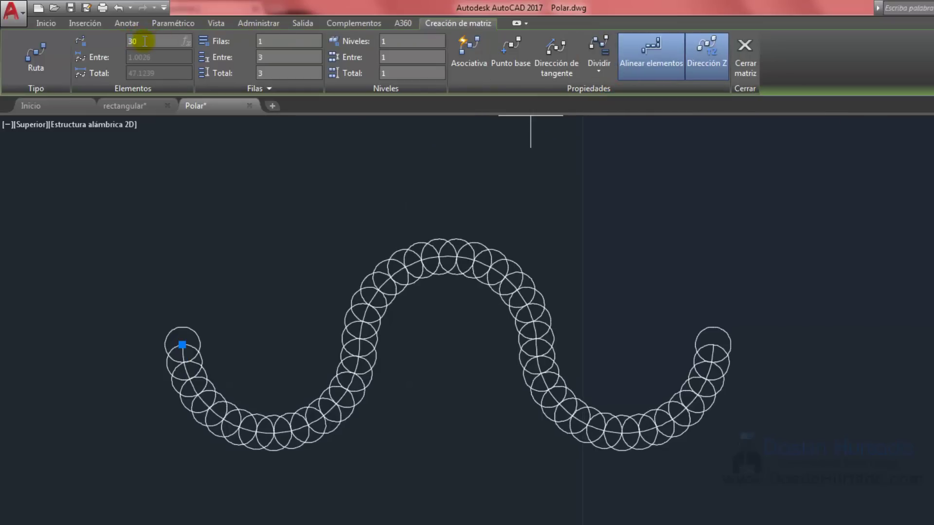
pyautogui.press('Return')
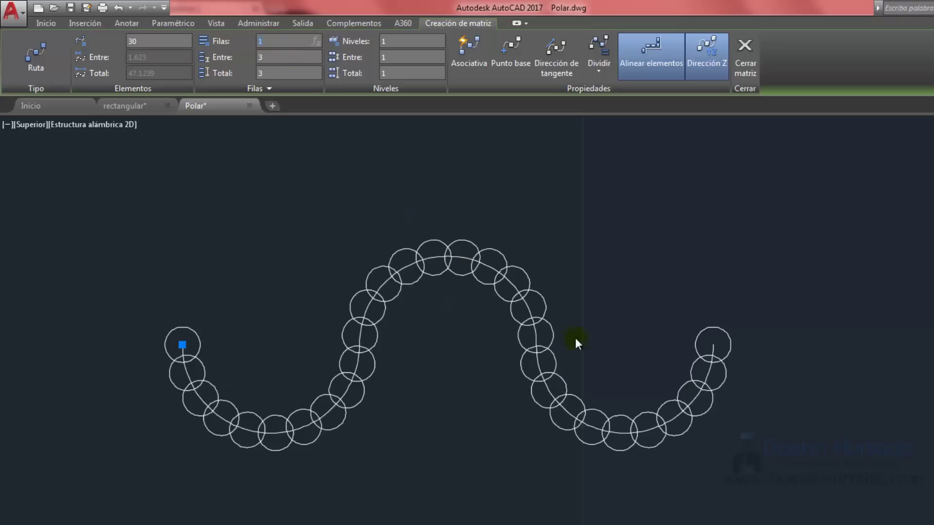
pyautogui.click(131, 41)
pyautogui.write('15')
pyautogui.press('Return')
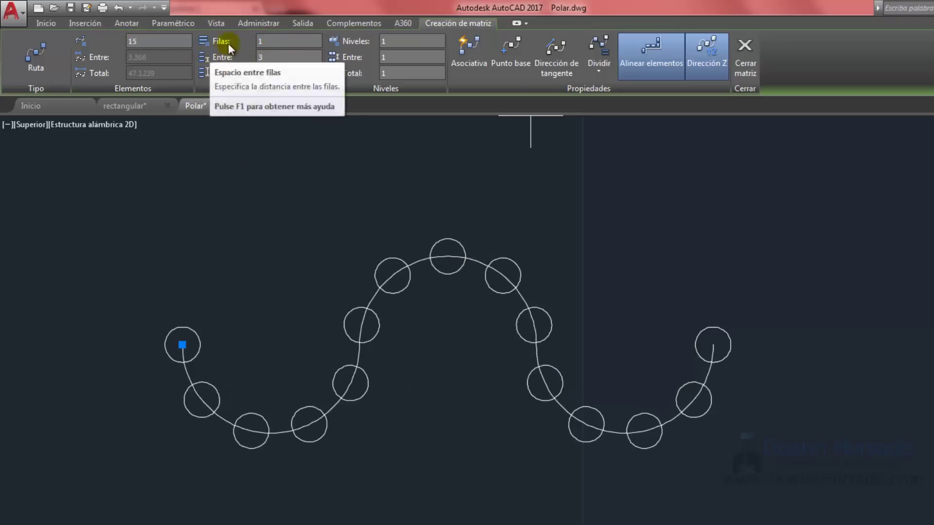
# Try 2 rows of circles, then set the array back to a single row
pyautogui.click(267, 41)
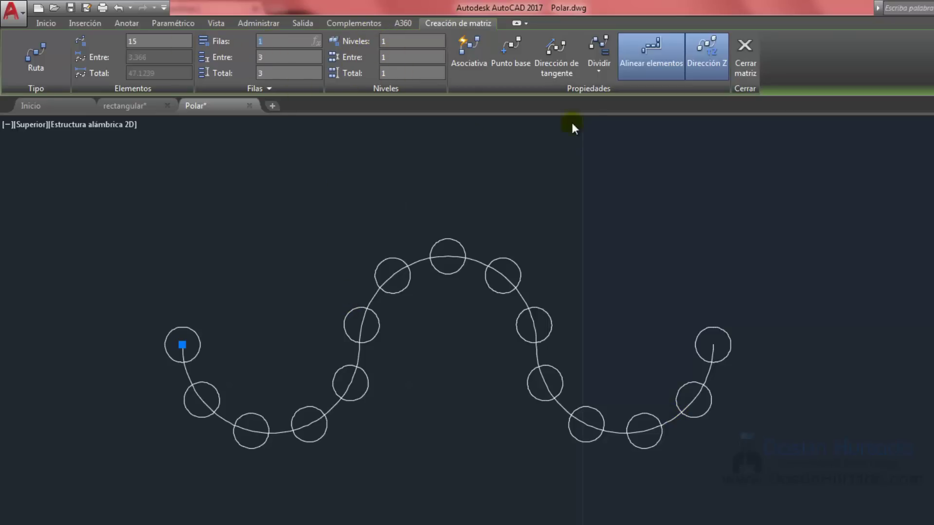
pyautogui.click(600, 71)
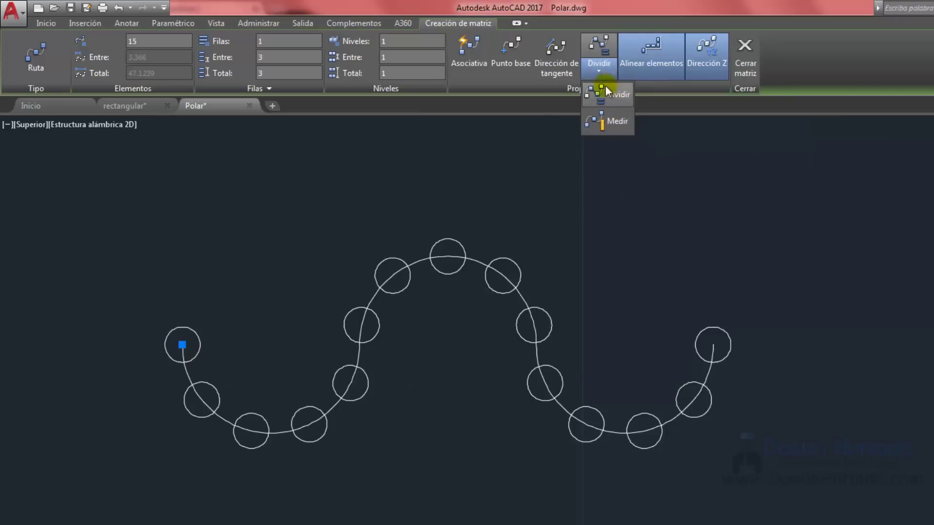
pyautogui.click(607, 69)
pyautogui.click(262, 41)
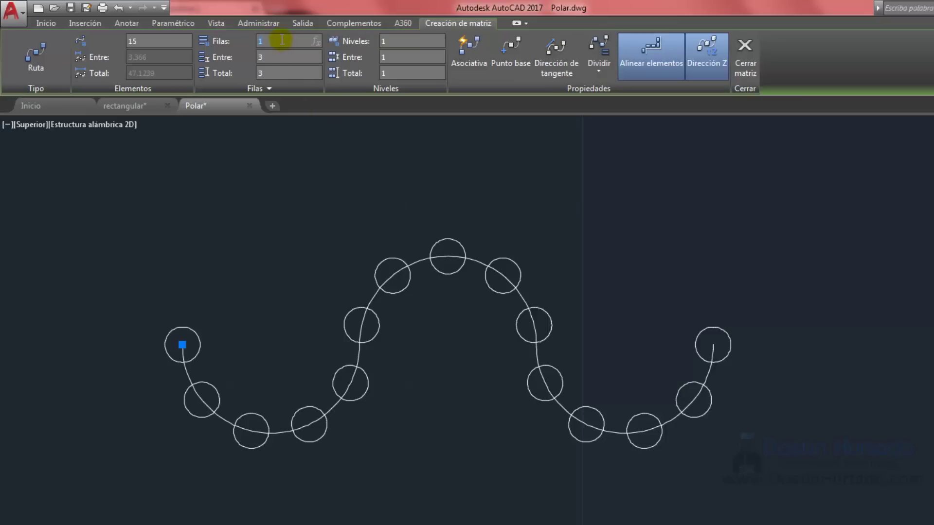
pyautogui.write('2')
pyautogui.press('Return')
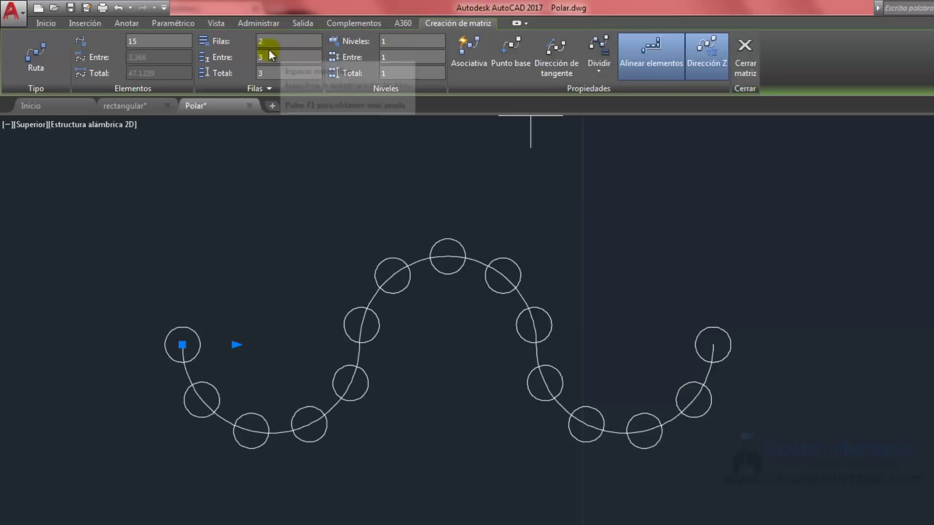
pyautogui.click(403, 41)
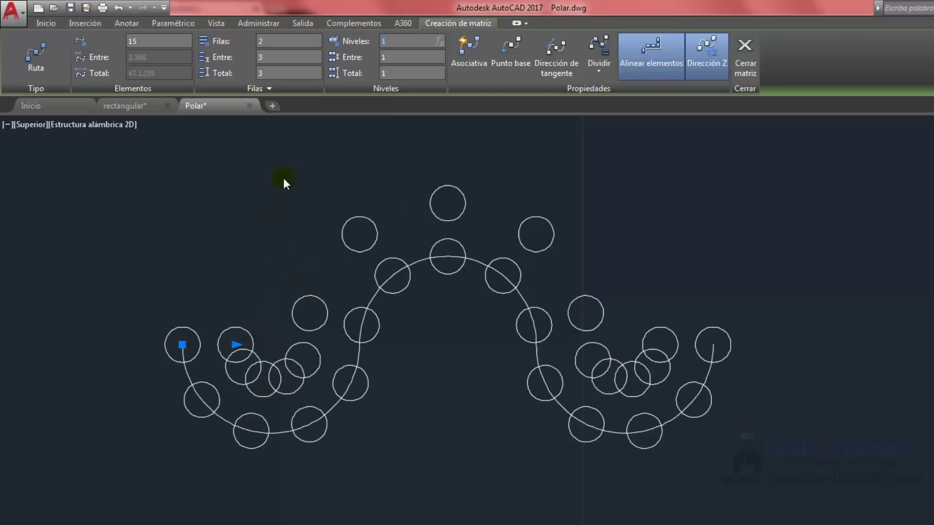
pyautogui.click(279, 40)
pyautogui.write('1')
pyautogui.press('Return')
pyautogui.click(384, 41)
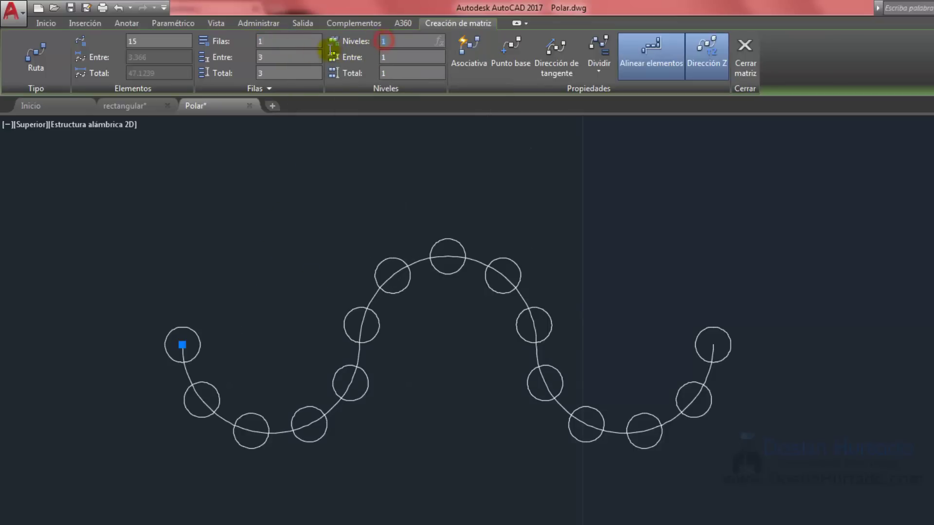
pyautogui.moveTo(663, 271); pyautogui.dragTo(532, 277, button='middle')
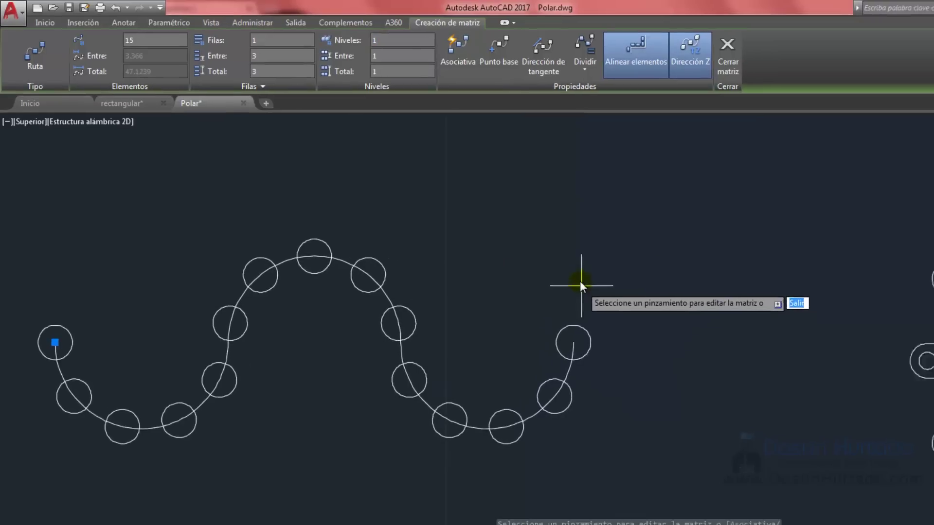
# Zoom to show the wave array beside the gear, then return to the rectangular drawing
pyautogui.scroll(-3, 369, 218)
pyautogui.scroll(2, 513, 217)
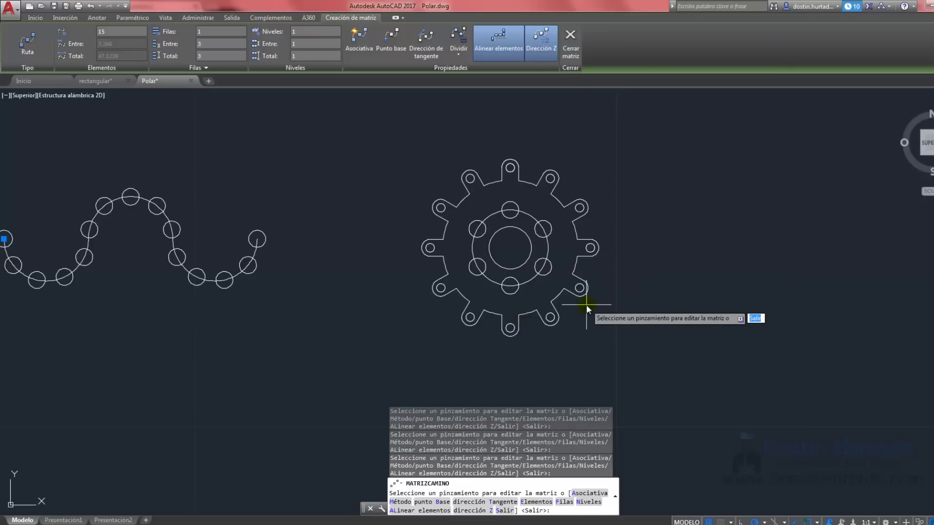
pyautogui.click(100, 81)
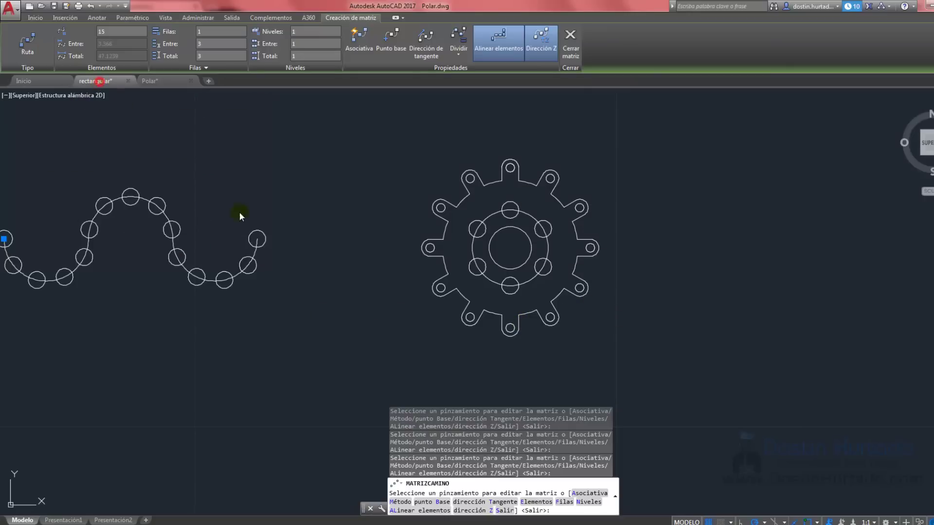